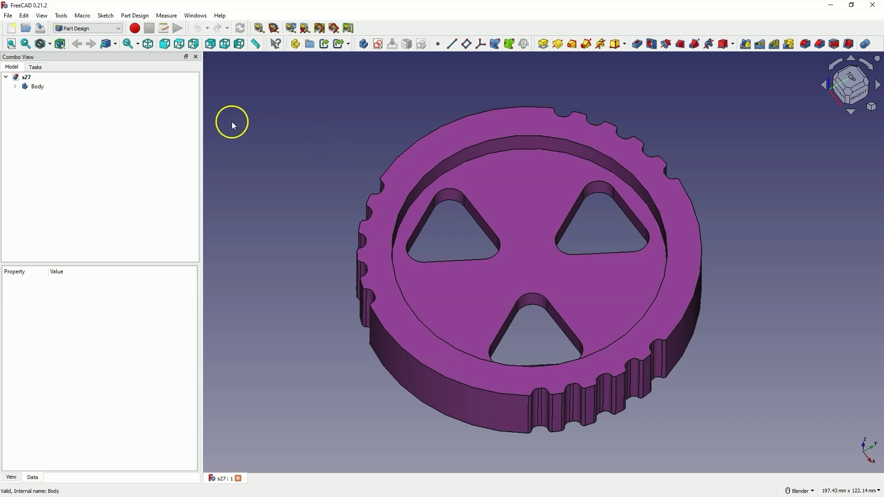
Step: In a new document, sketch a 100 mm diameter circle centred on the XY-plane origin
{"action": "left_click", "coordinate": [12, 29]}
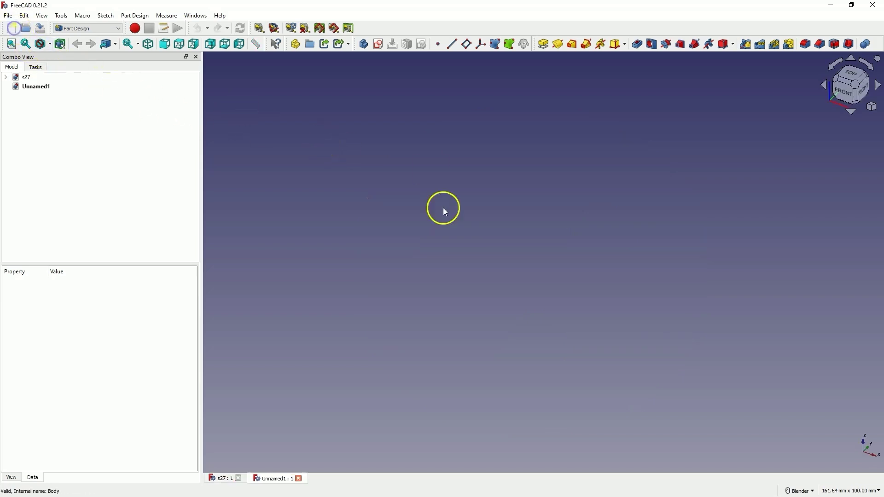
{"action": "left_click", "coordinate": [380, 45]}
{"action": "left_click", "coordinate": [506, 162]}
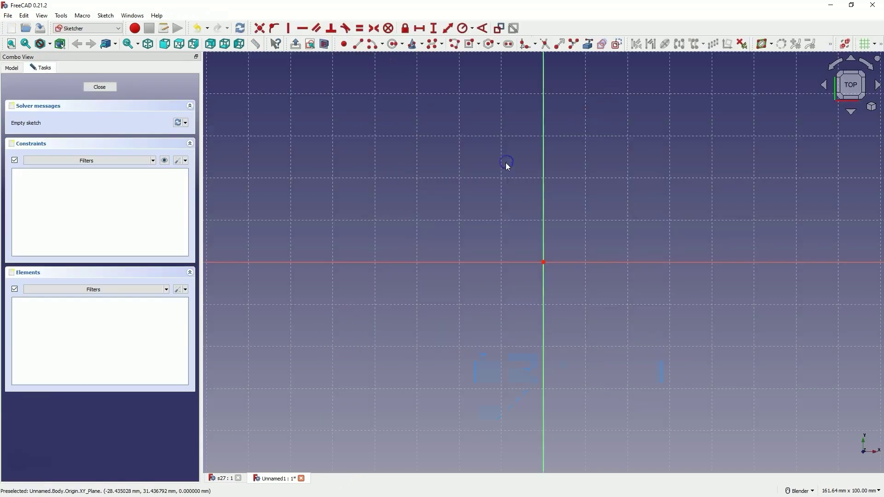
{"action": "left_click", "coordinate": [393, 44]}
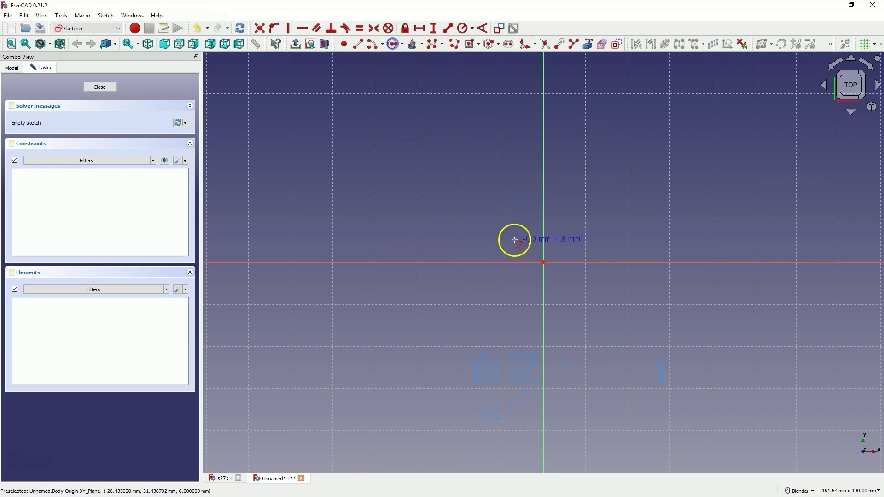
{"action": "left_click", "coordinate": [543, 262]}
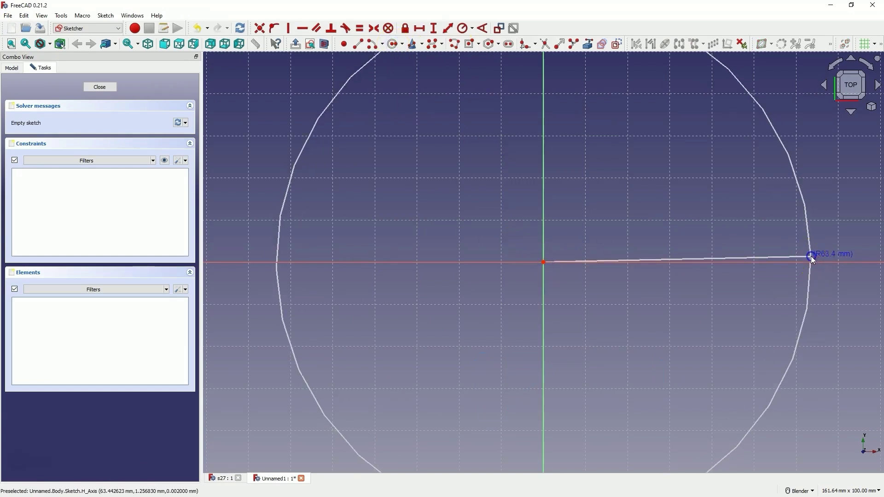
{"action": "left_click", "coordinate": [812, 259]}
{"action": "left_click", "coordinate": [470, 29]}
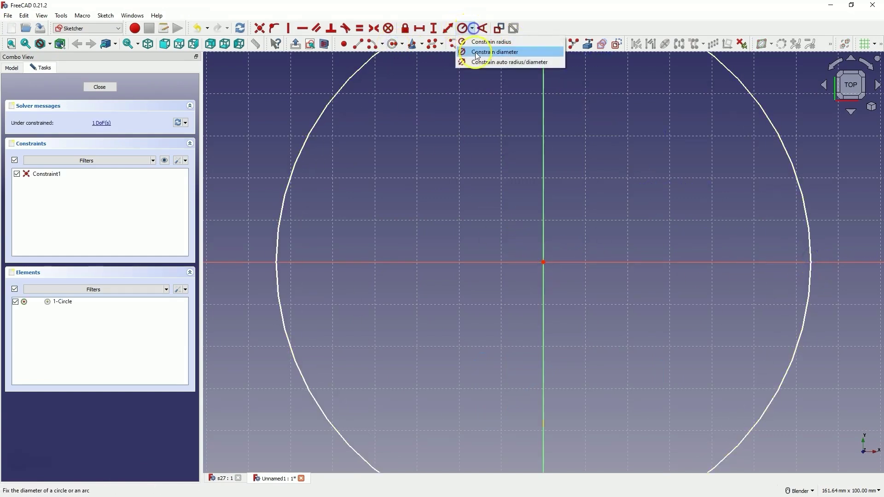
{"action": "left_click", "coordinate": [488, 51]}
{"action": "left_click", "coordinate": [345, 85]}
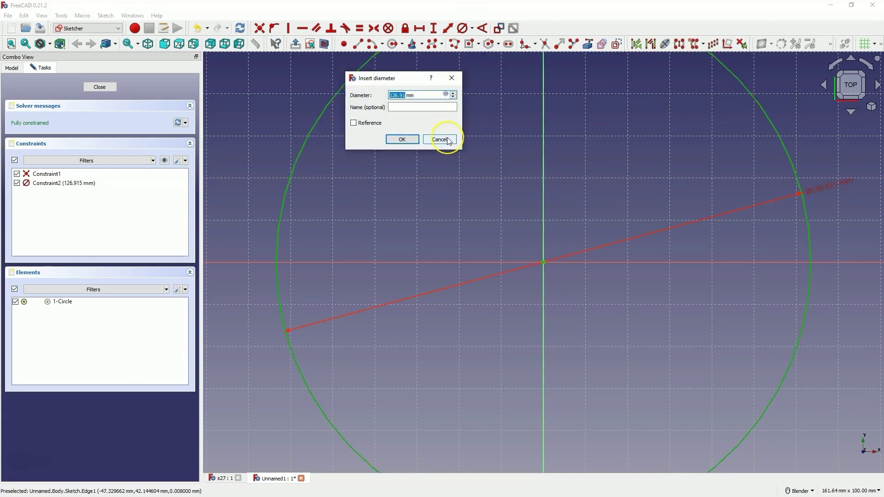
{"action": "type", "text": "100"}
{"action": "key", "text": "Return"}
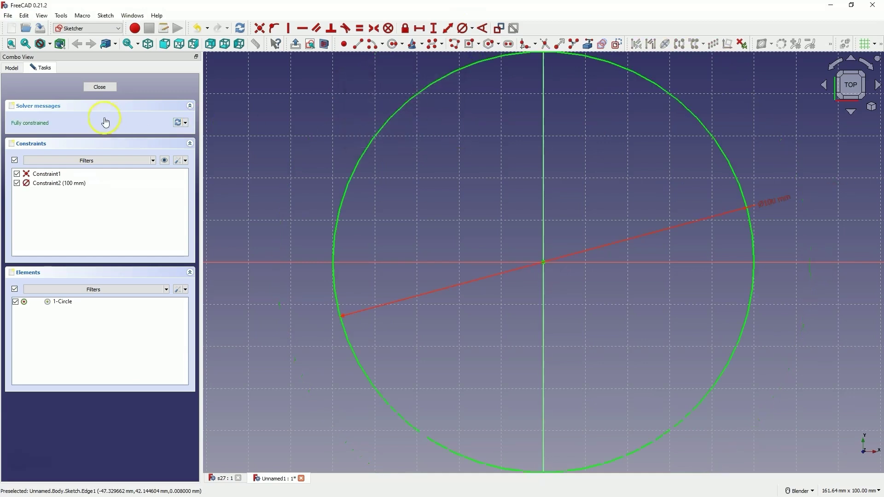
{"action": "left_click", "coordinate": [98, 87]}
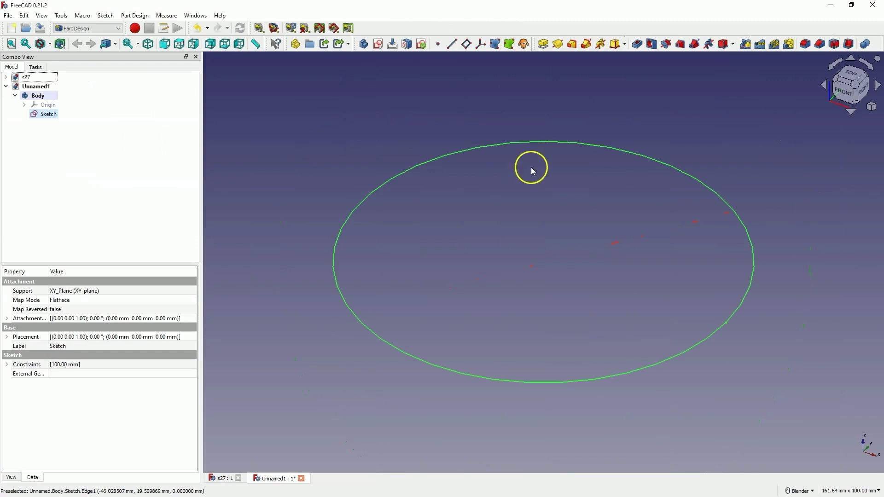
Step: Pad the circle 20 mm into a solid disc and select its top face
{"action": "left_click", "coordinate": [543, 44]}
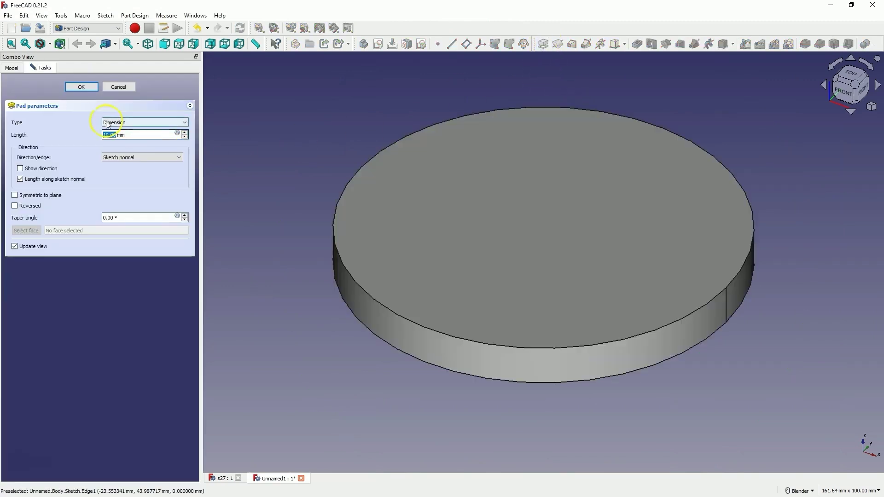
{"action": "key", "text": "Return"}
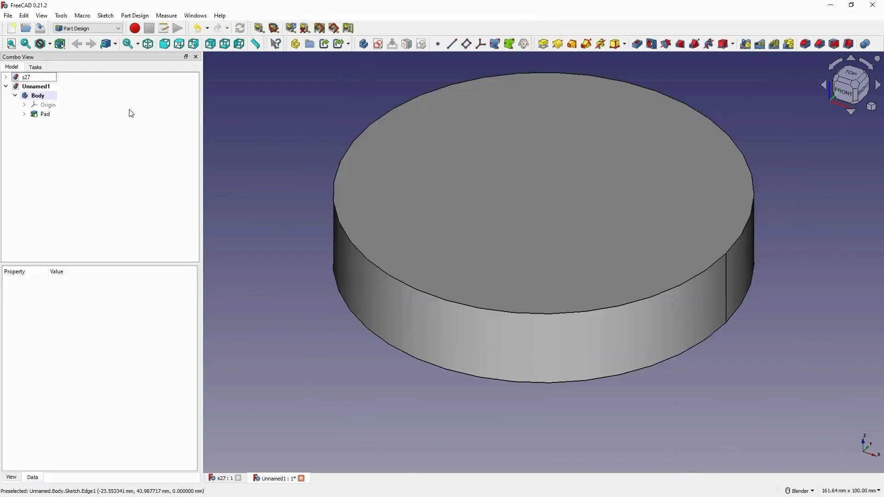
{"action": "scroll", "coordinate": [521, 223], "scroll_direction": "down", "scroll_amount": 3}
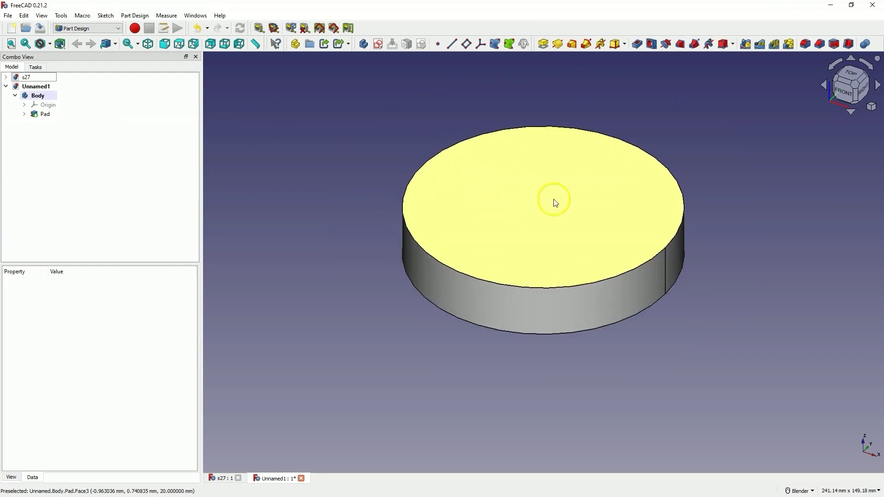
{"action": "left_click", "coordinate": [506, 188]}
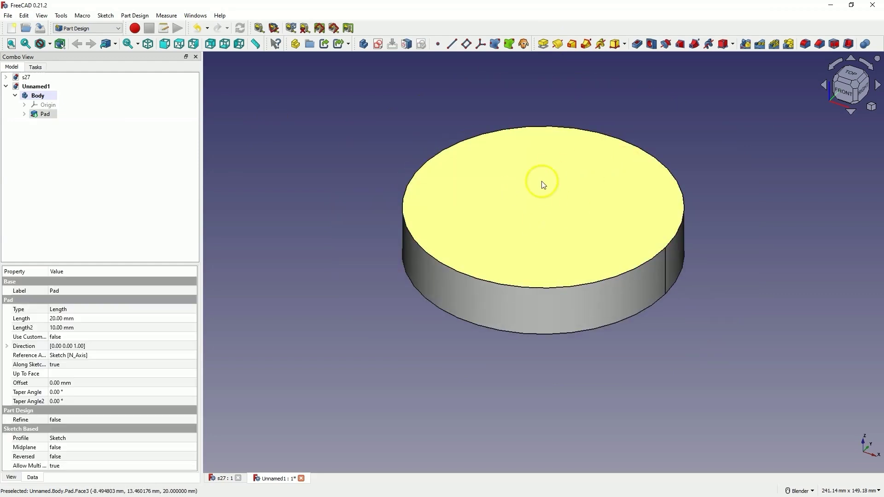
{"action": "left_click", "coordinate": [469, 184]}
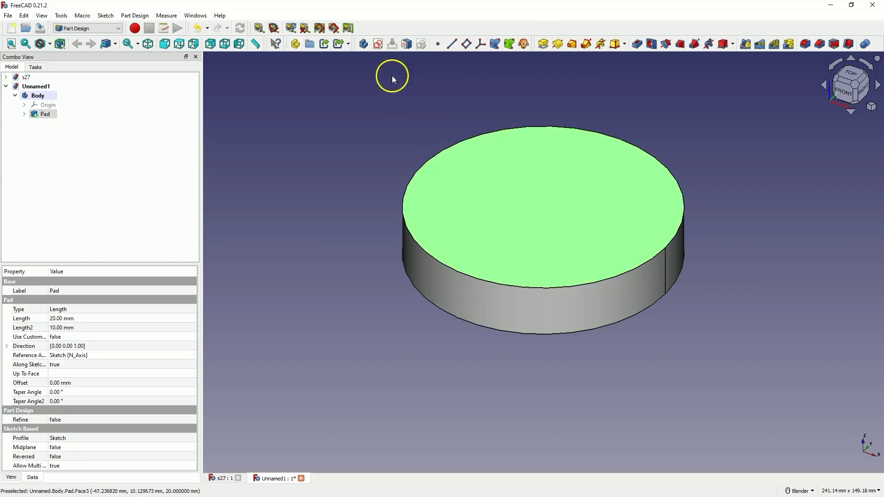
Step: On the disc's top face, draw a triangle centred on the vertical axis, enlarged and moved upward
{"action": "left_click", "coordinate": [377, 44]}
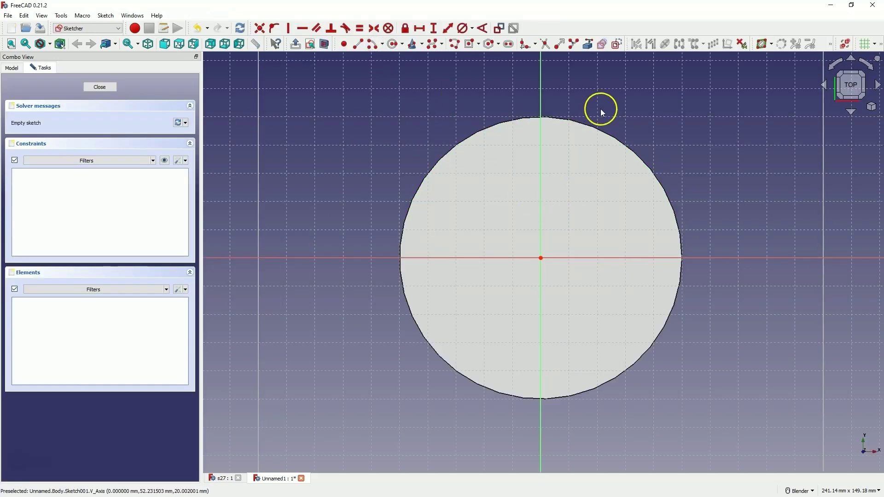
{"action": "left_click", "coordinate": [498, 44]}
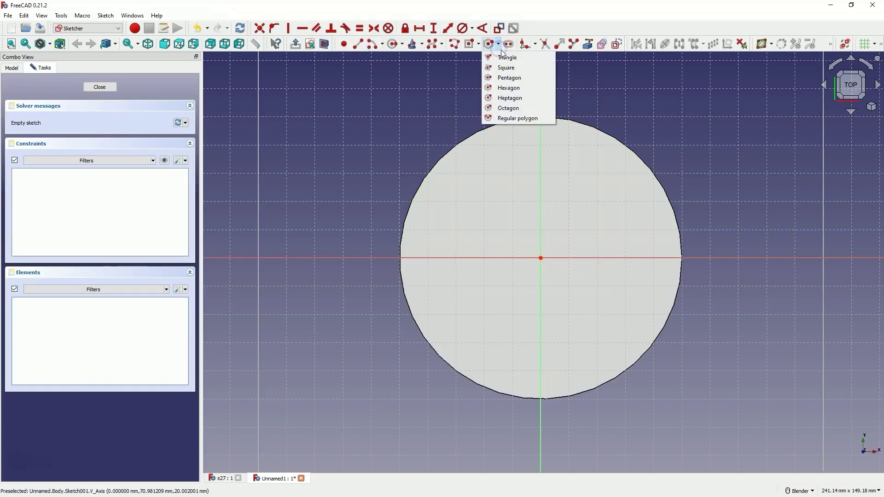
{"action": "left_click", "coordinate": [505, 57]}
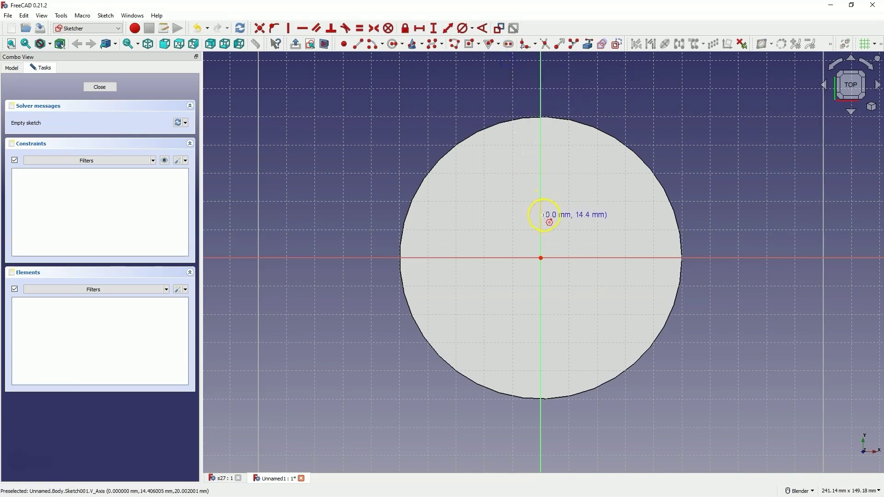
{"action": "left_click", "coordinate": [540, 215]}
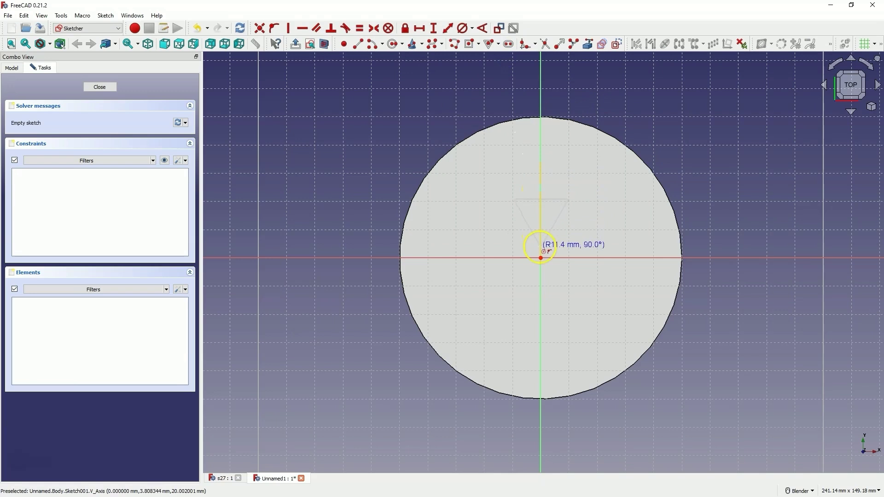
{"action": "left_click", "coordinate": [540, 248]}
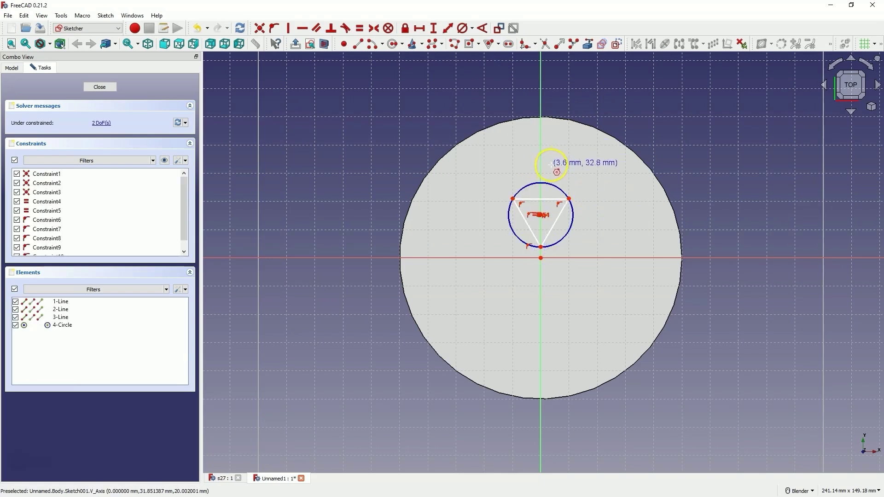
{"action": "left_click_drag", "start_coordinate": [543, 183], "coordinate": [545, 161]}
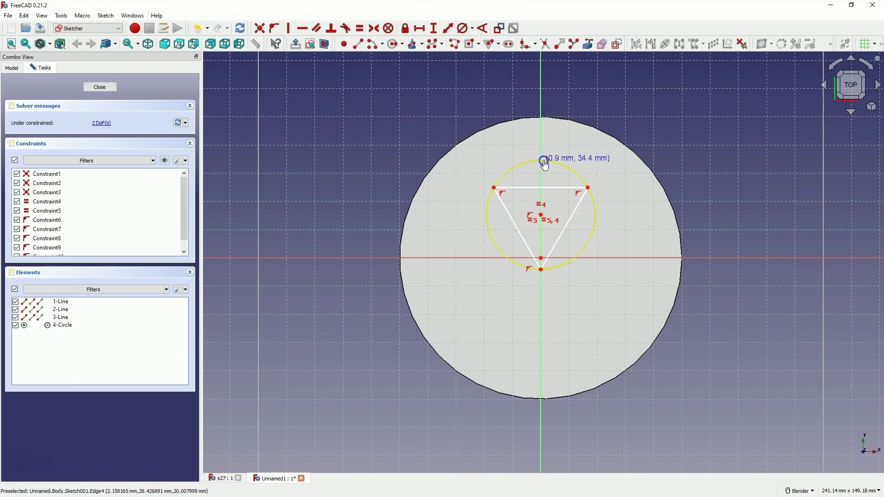
{"action": "left_click_drag", "start_coordinate": [541, 214], "coordinate": [541, 181]}
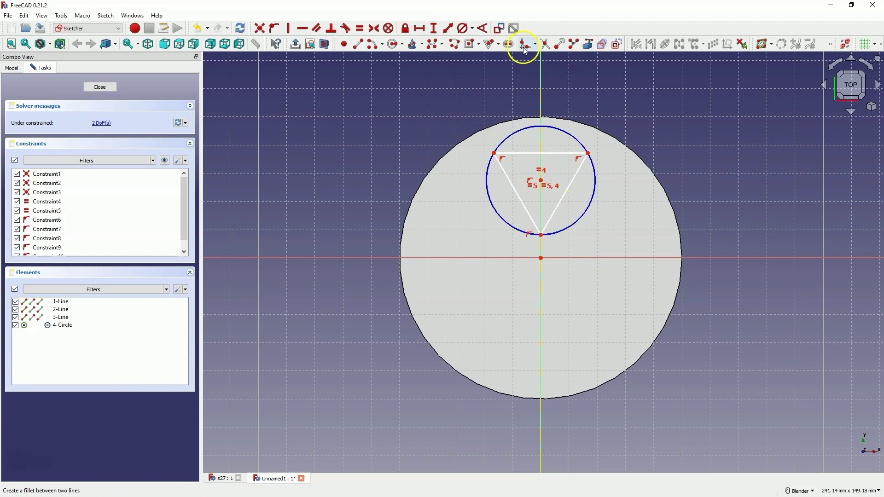
Step: Round the triangle's top-left, top-right and bottom corners with constraint-preserving fillets
{"action": "left_click", "coordinate": [535, 44]}
{"action": "left_click", "coordinate": [533, 67]}
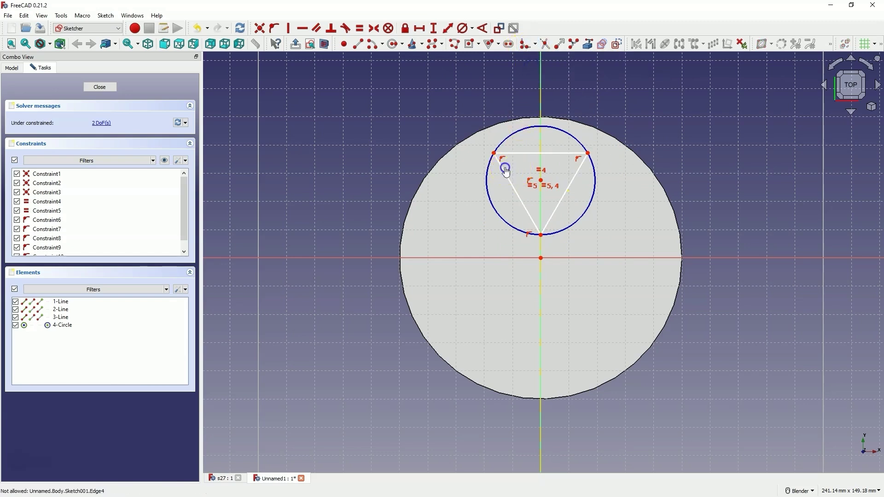
{"action": "left_click", "coordinate": [534, 44]}
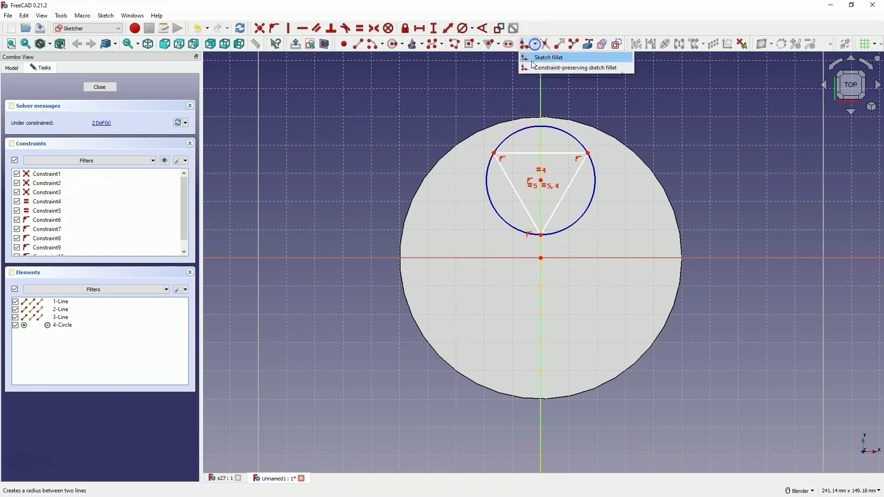
{"action": "left_click", "coordinate": [534, 67]}
{"action": "left_click", "coordinate": [501, 166]}
{"action": "left_click", "coordinate": [514, 153]}
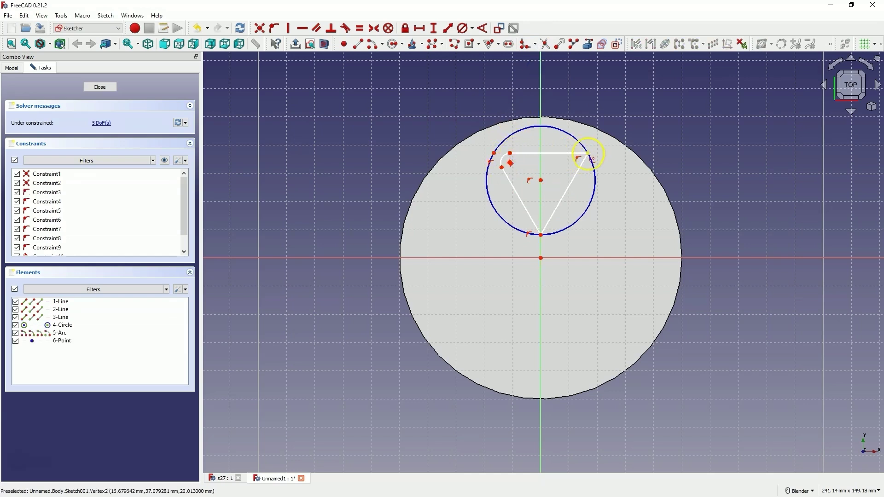
{"action": "left_click", "coordinate": [588, 153]}
{"action": "left_click", "coordinate": [540, 234]}
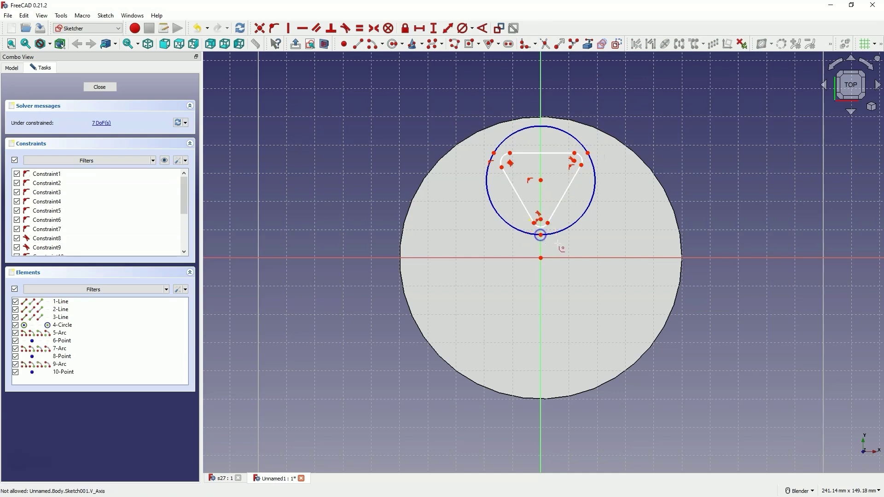
Step: Constrain the top-left fillet arc to a 4 mm radius
{"action": "left_click", "coordinate": [473, 31]}
{"action": "left_click", "coordinate": [477, 42]}
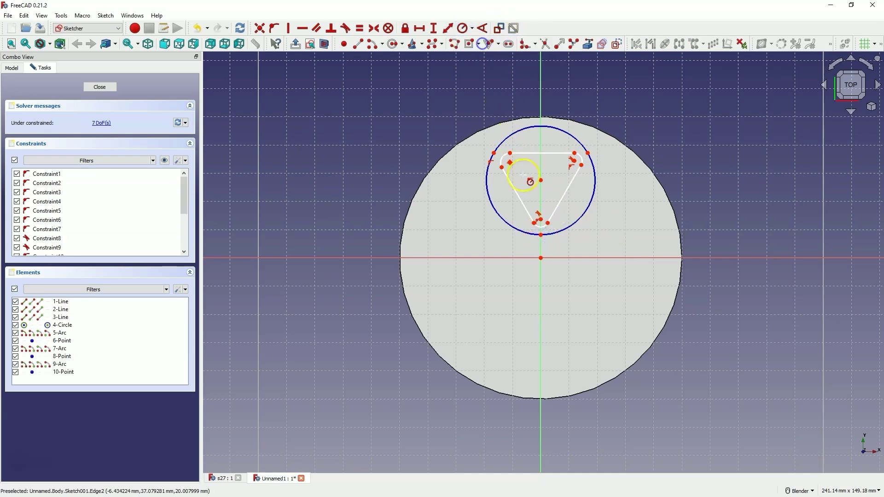
{"action": "left_click", "coordinate": [503, 158]}
{"action": "left_click", "coordinate": [541, 185]}
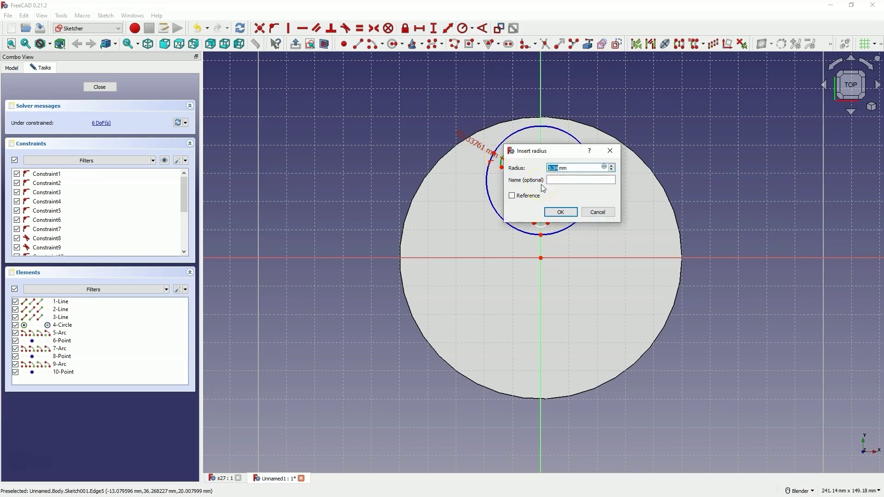
{"action": "type", "text": "4"}
{"action": "key", "text": "Return"}
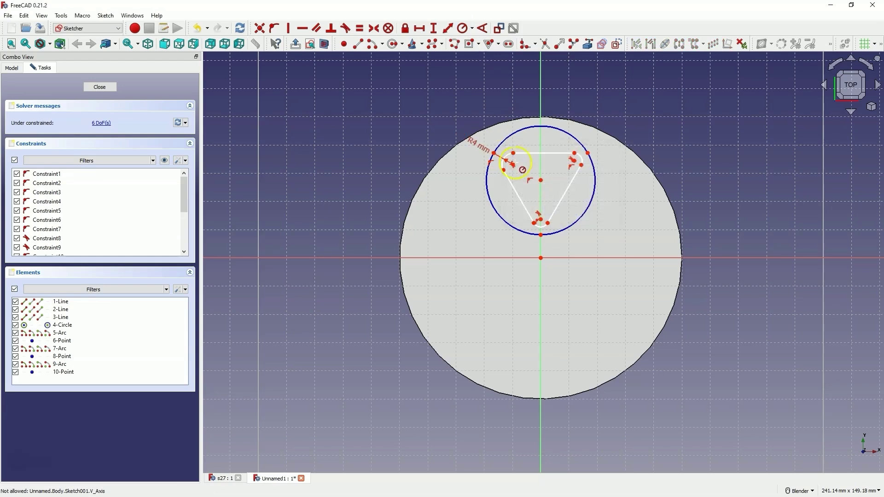
Step: Fix the triangle's centre 30 mm vertically above the sketch origin
{"action": "left_click", "coordinate": [434, 28]}
{"action": "left_click", "coordinate": [541, 181]}
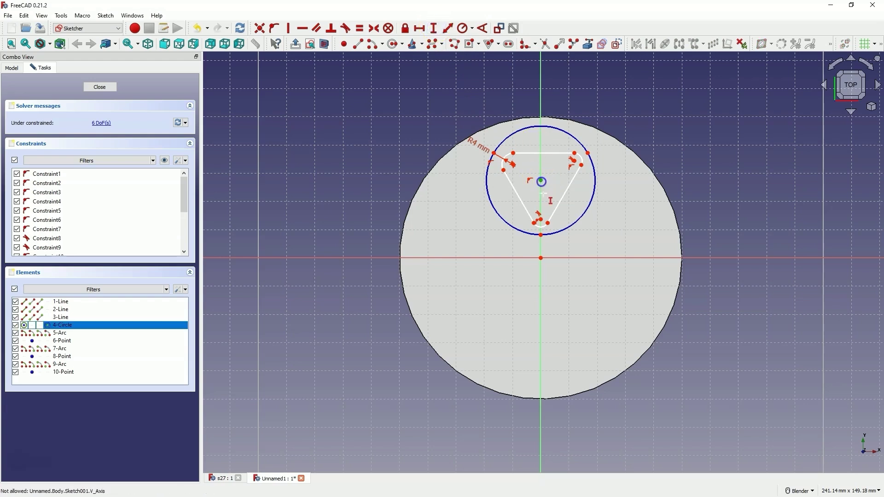
{"action": "left_click", "coordinate": [541, 257]}
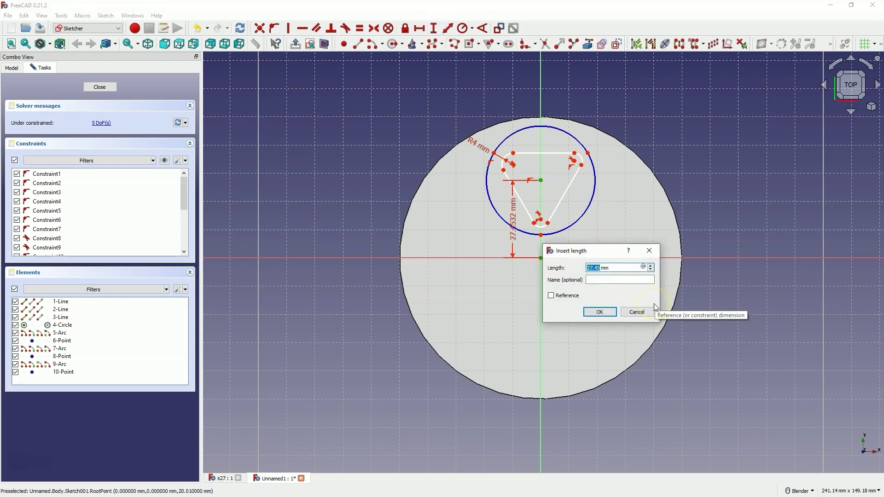
{"action": "type", "text": "30"}
{"action": "key", "text": "Return"}
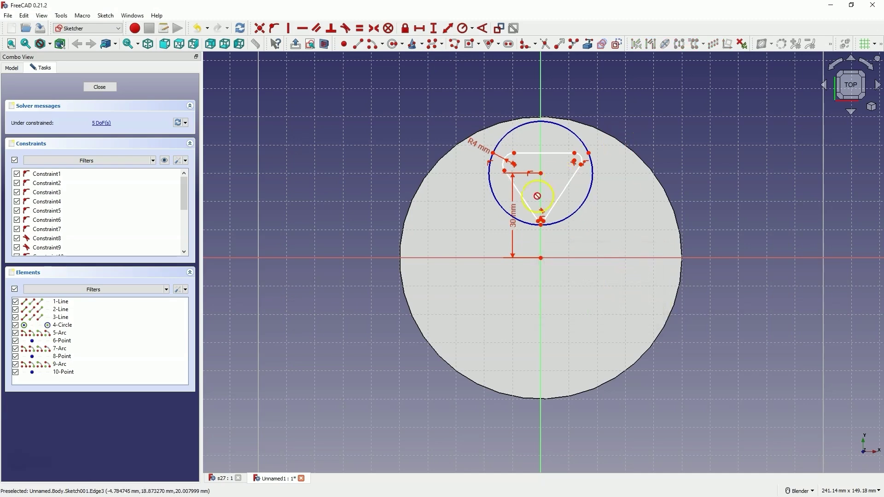
Step: Make the three fillet arcs equal in radius
{"action": "scroll", "coordinate": [538, 204], "scroll_direction": "up", "scroll_amount": 2}
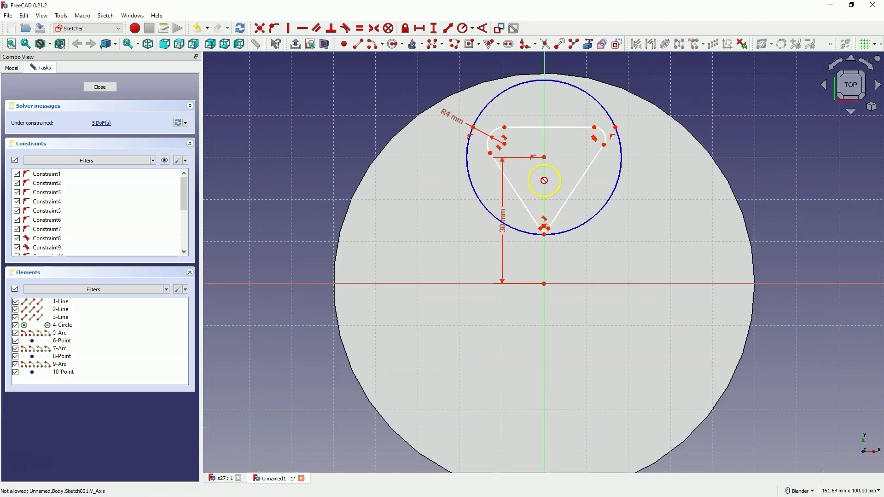
{"action": "left_click", "coordinate": [544, 228]}
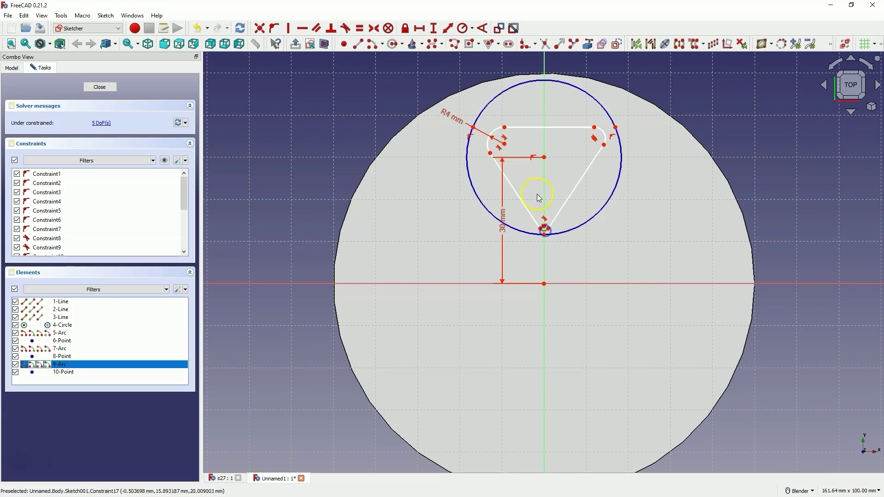
{"action": "left_click", "coordinate": [496, 135]}
{"action": "left_click", "coordinate": [600, 136]}
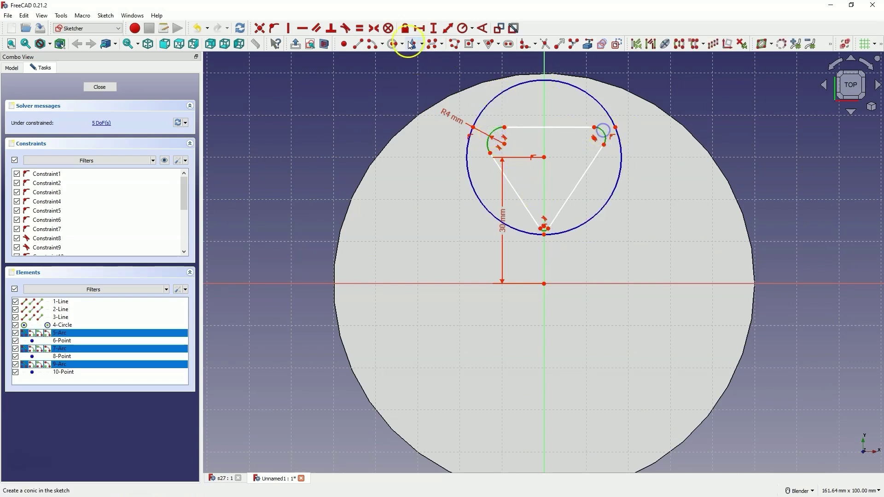
{"action": "left_click", "coordinate": [358, 31]}
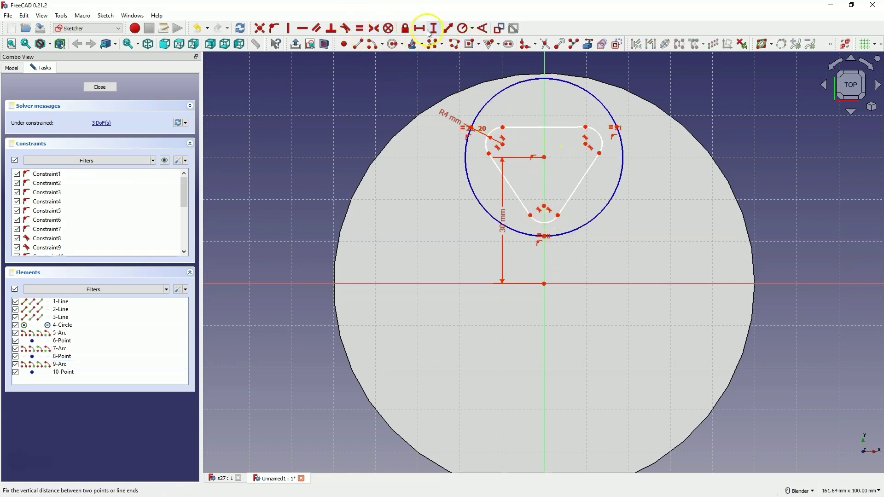
Step: Add a 15 mm vertical distance from the circle centre to the bottom corner
{"action": "left_click", "coordinate": [434, 28]}
{"action": "left_click", "coordinate": [544, 157]}
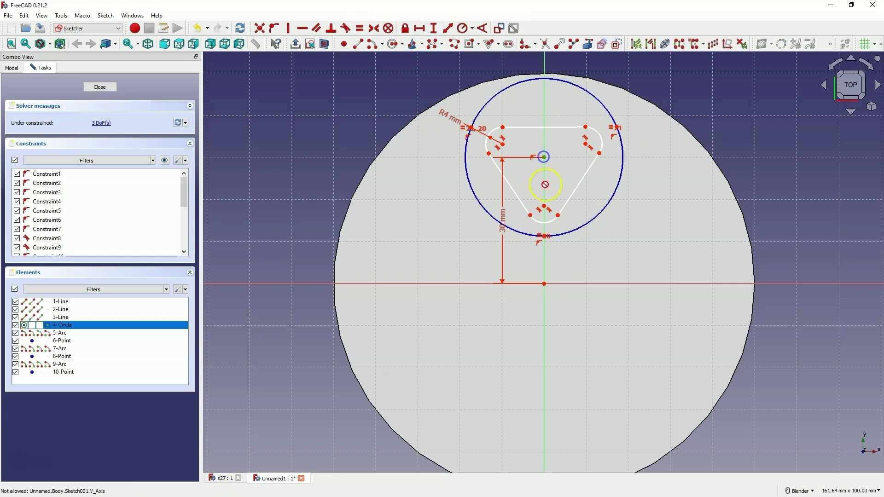
{"action": "left_click", "coordinate": [544, 205]}
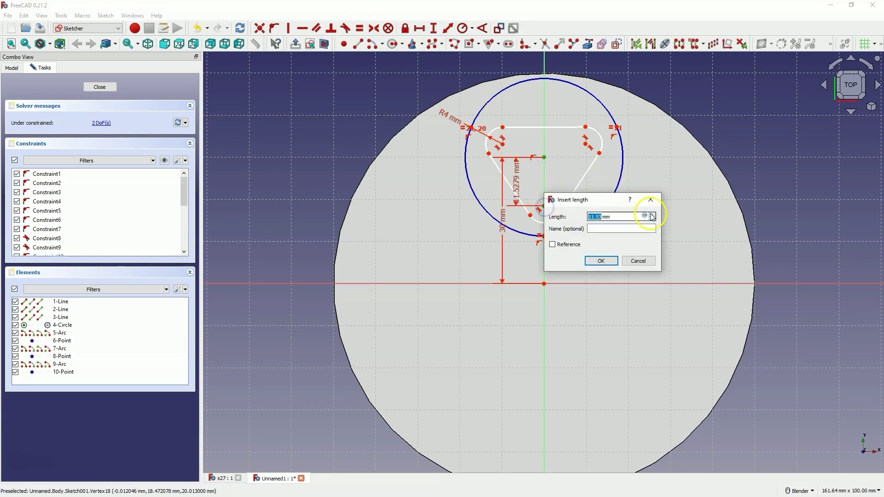
{"action": "left_click_drag", "start_coordinate": [586, 204], "coordinate": [686, 214]}
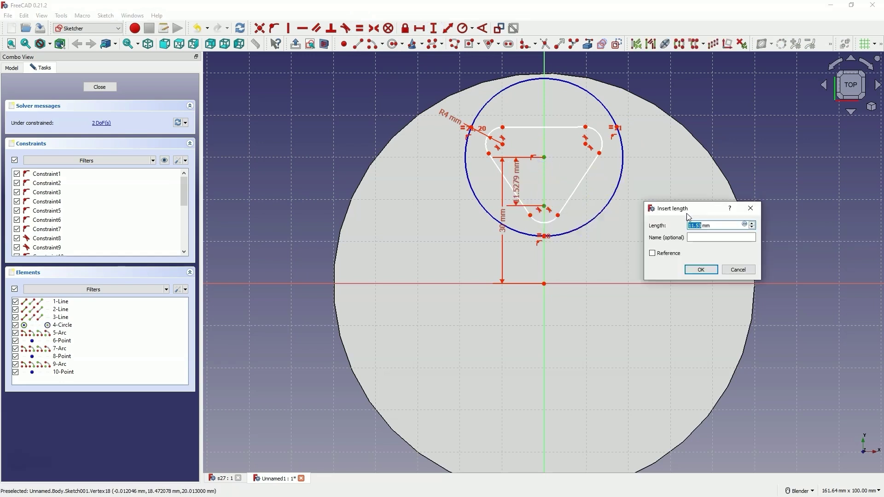
{"action": "type", "text": "15"}
{"action": "key", "text": "Return"}
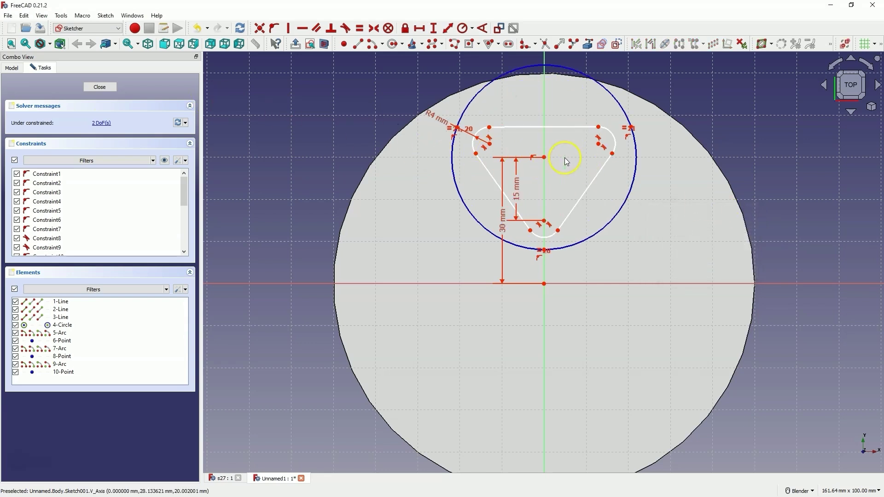
{"action": "left_click", "coordinate": [102, 124]}
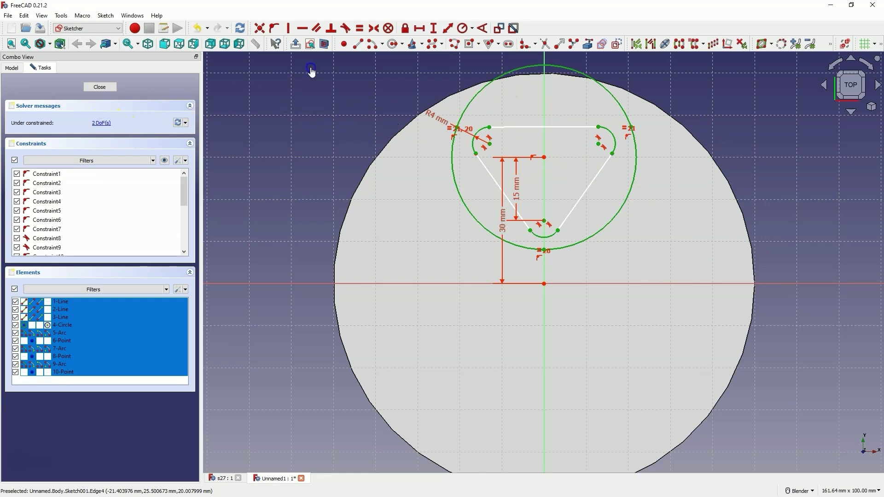
Step: Make the two upper fillet arcs symmetric about the vertical axis
{"action": "left_click", "coordinate": [311, 71]}
{"action": "mouse_move", "coordinate": [565, 131]}
{"action": "left_mouse_down"}
{"action": "mouse_move", "coordinate": [564, 122]}
{"action": "mouse_move", "coordinate": [565, 141]}
{"action": "mouse_move", "coordinate": [565, 122]}
{"action": "mouse_move", "coordinate": [557, 123]}
{"action": "mouse_move", "coordinate": [565, 120]}
{"action": "left_mouse_up"}
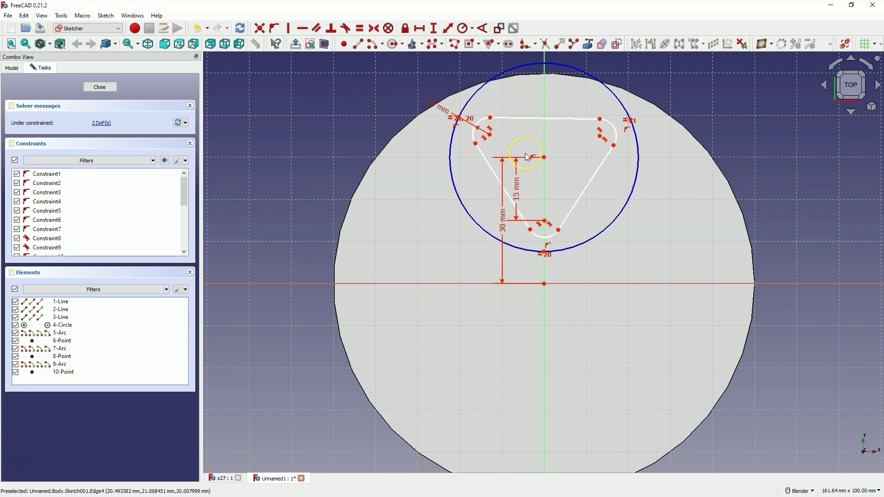
{"action": "left_click", "coordinate": [487, 134]}
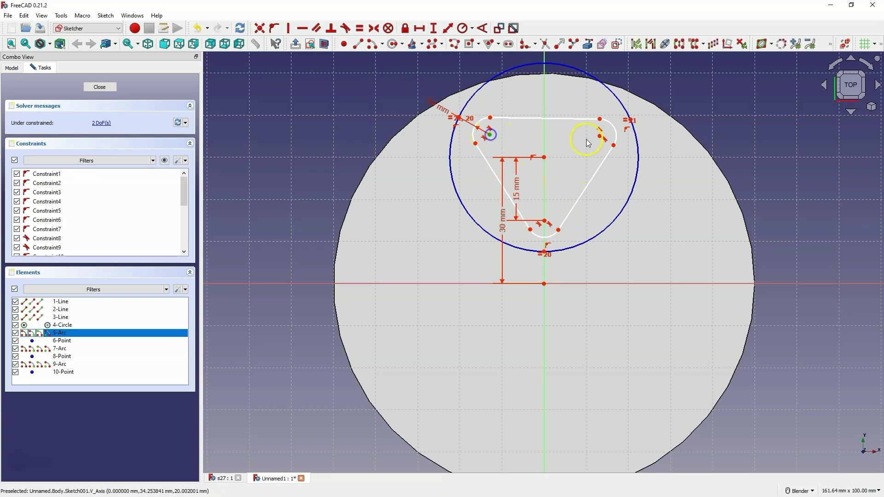
{"action": "left_click", "coordinate": [600, 140]}
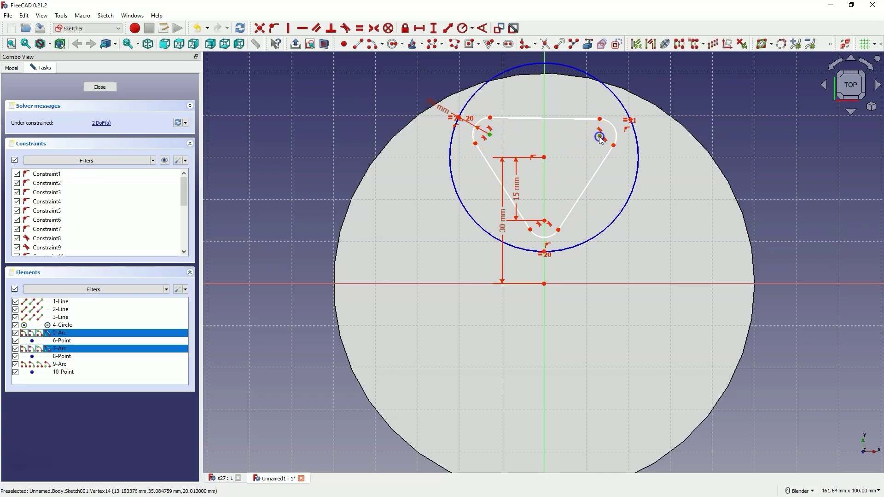
{"action": "left_click", "coordinate": [544, 133]}
{"action": "left_click", "coordinate": [372, 29]}
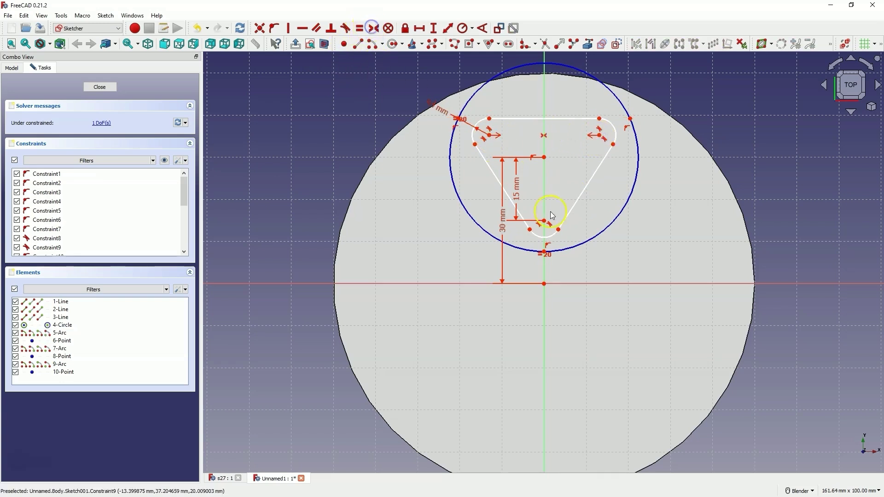
{"action": "mouse_move", "coordinate": [557, 119]}
{"action": "left_mouse_down"}
{"action": "mouse_move", "coordinate": [557, 131]}
{"action": "mouse_move", "coordinate": [561, 105]}
{"action": "mouse_move", "coordinate": [556, 130]}
{"action": "left_mouse_up"}
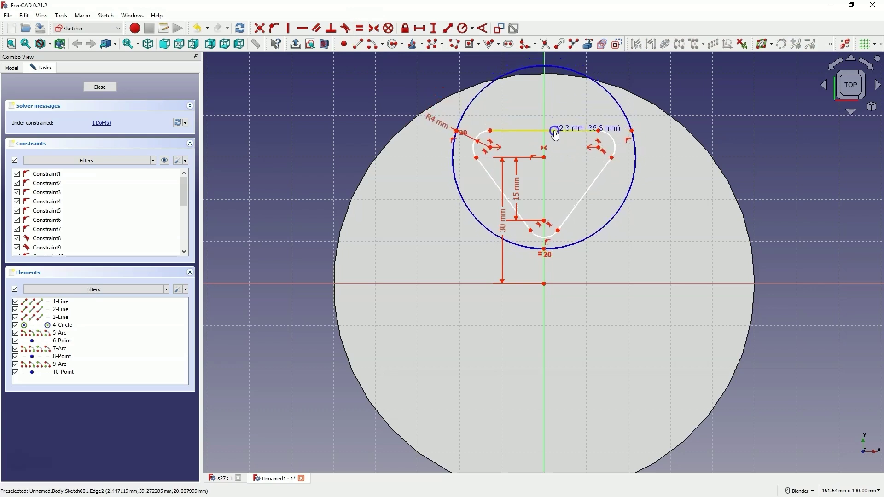
Step: Change the 30 mm dimension to 25 mm and give the guide circle a 45 mm diameter
{"action": "double_click", "coordinate": [504, 229]}
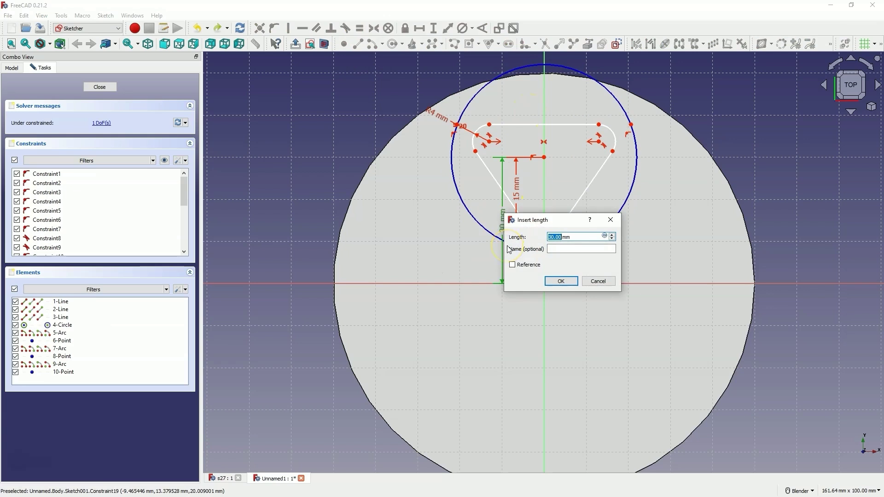
{"action": "type", "text": "25"}
{"action": "key", "text": "Return"}
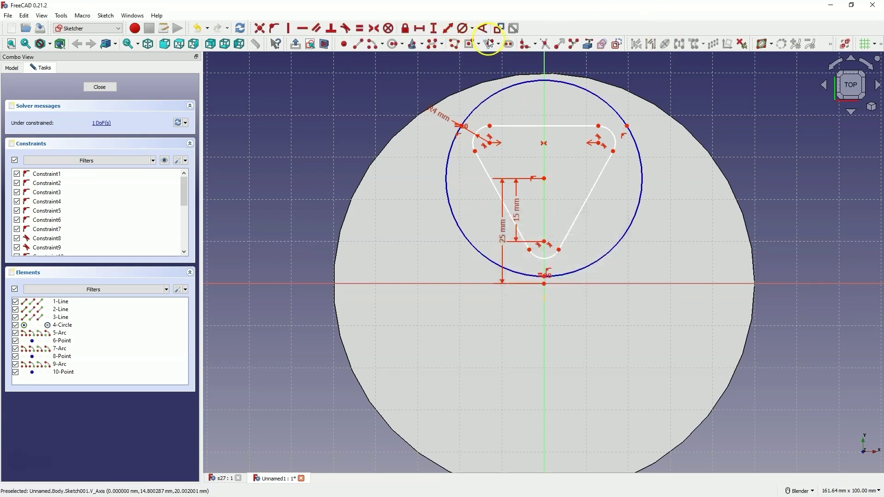
{"action": "left_click", "coordinate": [463, 28]}
{"action": "left_click", "coordinate": [598, 95]}
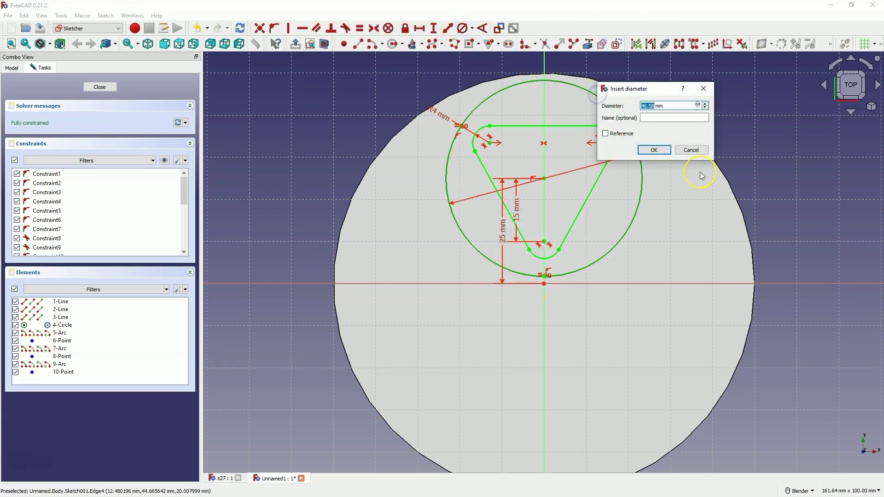
{"action": "type", "text": "45"}
{"action": "key", "text": "Return"}
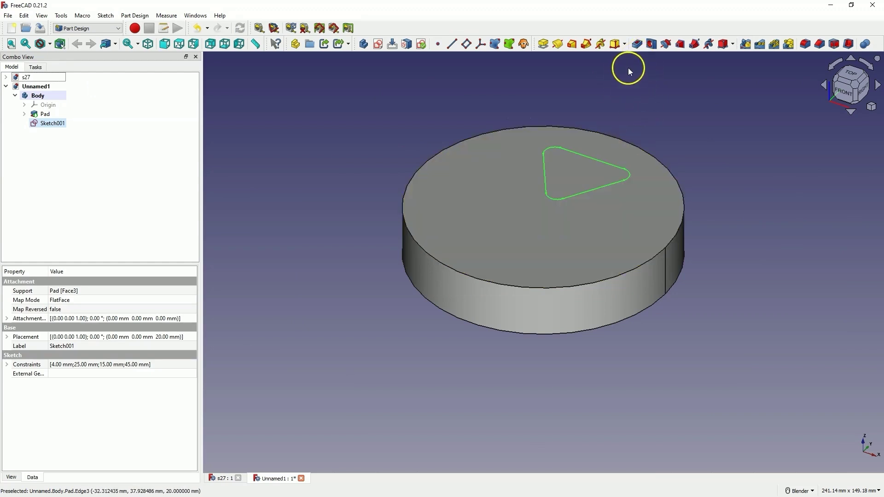
Step: Pocket the rounded triangle sketch through the disc with Through all depth
{"action": "left_click", "coordinate": [637, 44]}
{"action": "left_click", "coordinate": [138, 123]}
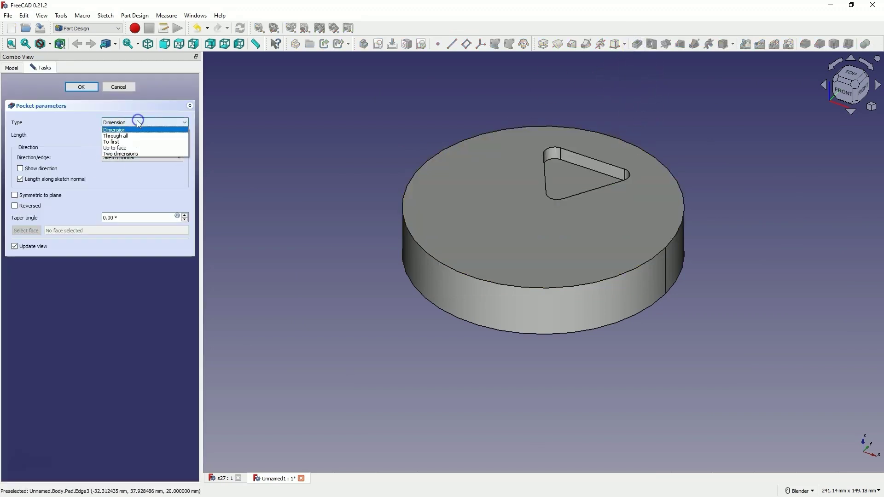
{"action": "left_click", "coordinate": [133, 135]}
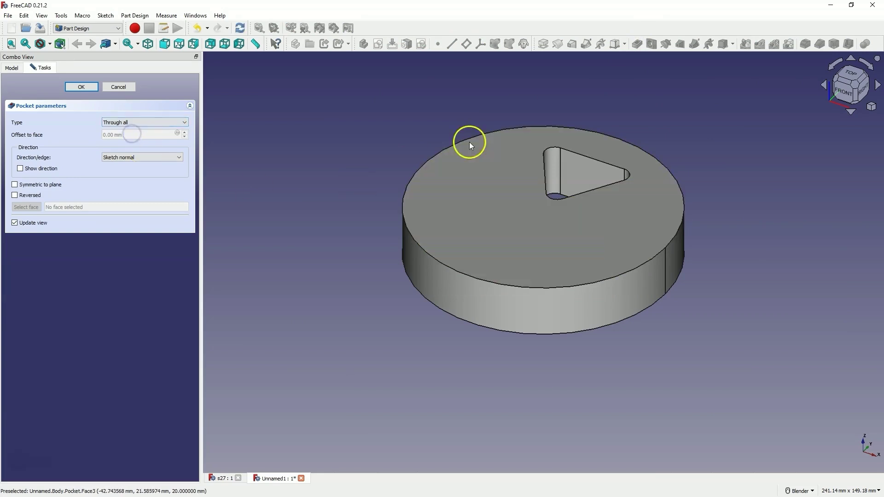
{"action": "left_click", "coordinate": [81, 84]}
{"action": "middle_click_drag", "start_coordinate": [552, 132], "coordinate": [620, 132]}
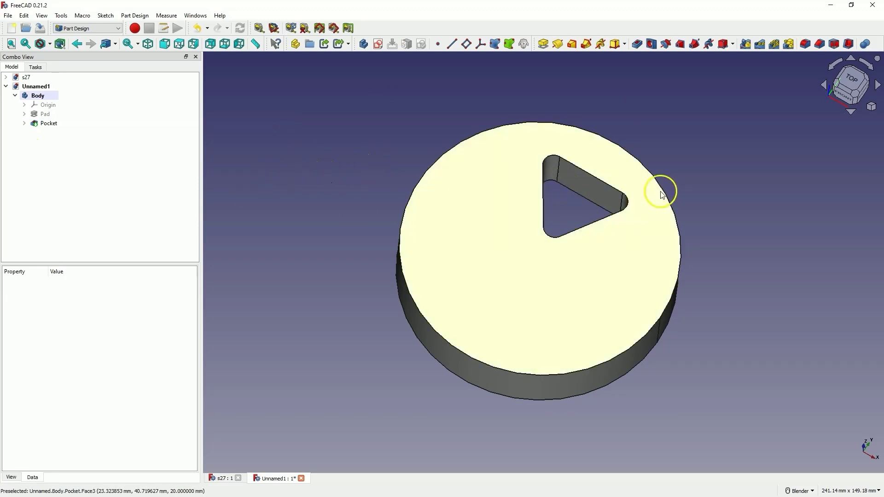
{"action": "left_click", "coordinate": [48, 123]}
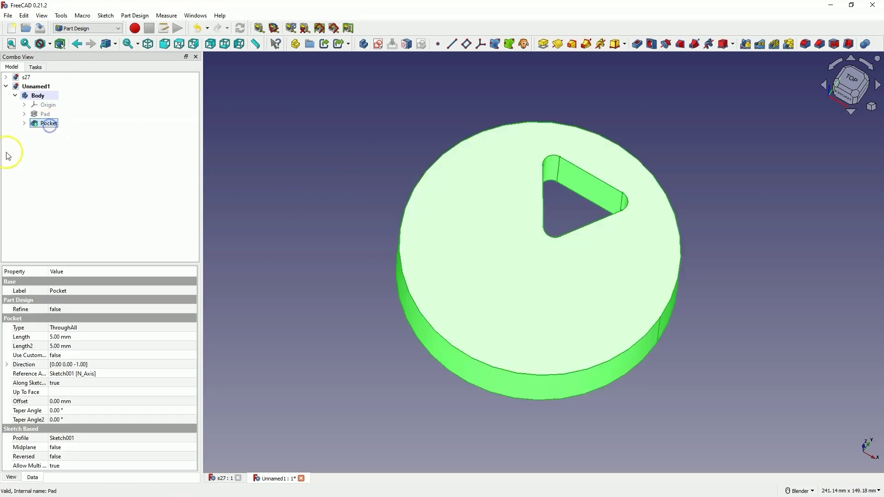
Step: Polar-pattern the pocket 3 times over 360° about the sketch-normal axis
{"action": "left_click", "coordinate": [775, 45]}
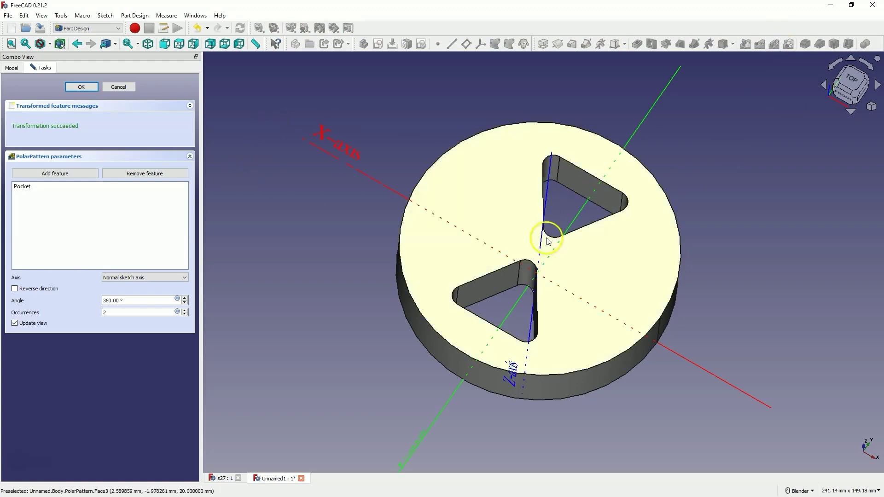
{"action": "middle_click_drag", "start_coordinate": [548, 239], "coordinate": [567, 194]}
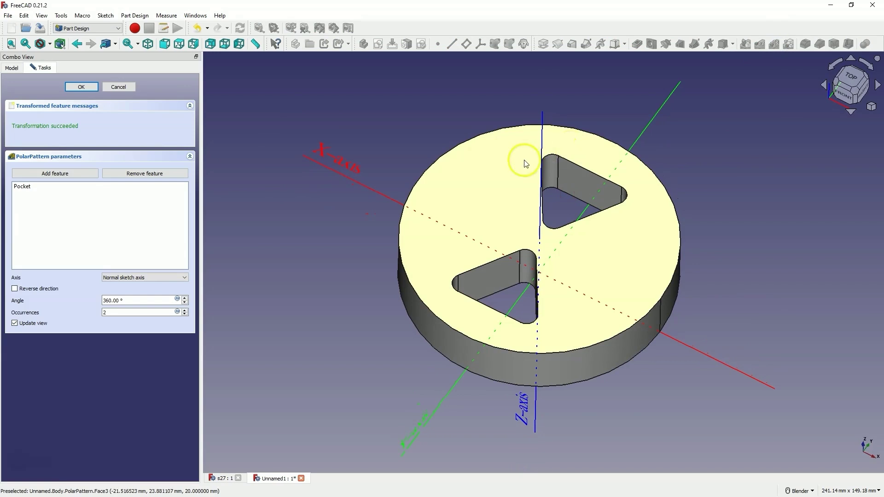
{"action": "left_click", "coordinate": [136, 304]}
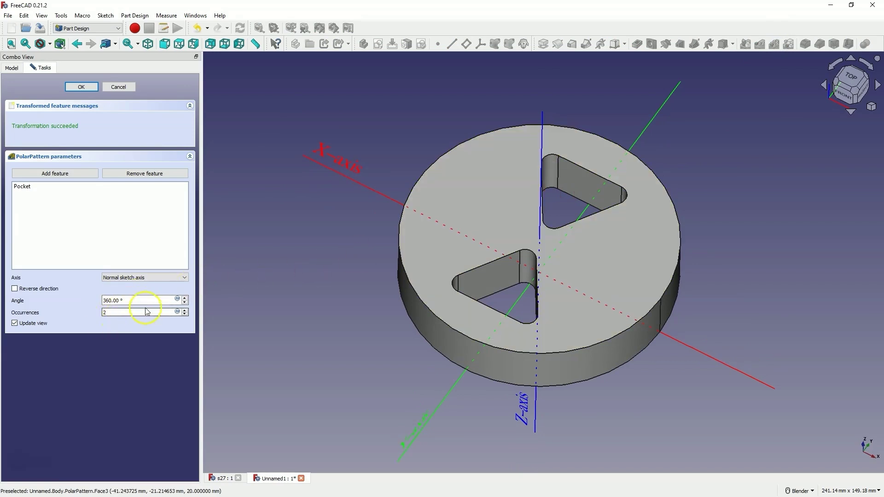
{"action": "left_click", "coordinate": [184, 310]}
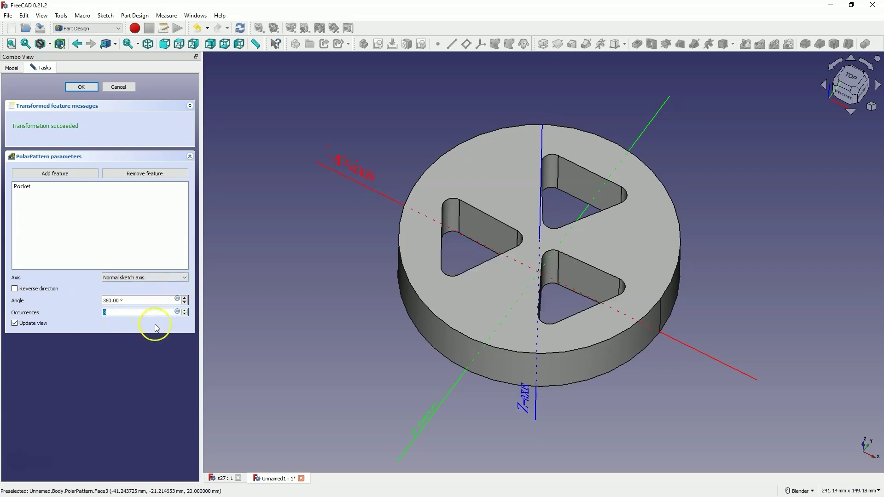
{"action": "middle_click_drag", "start_coordinate": [568, 177], "coordinate": [602, 246]}
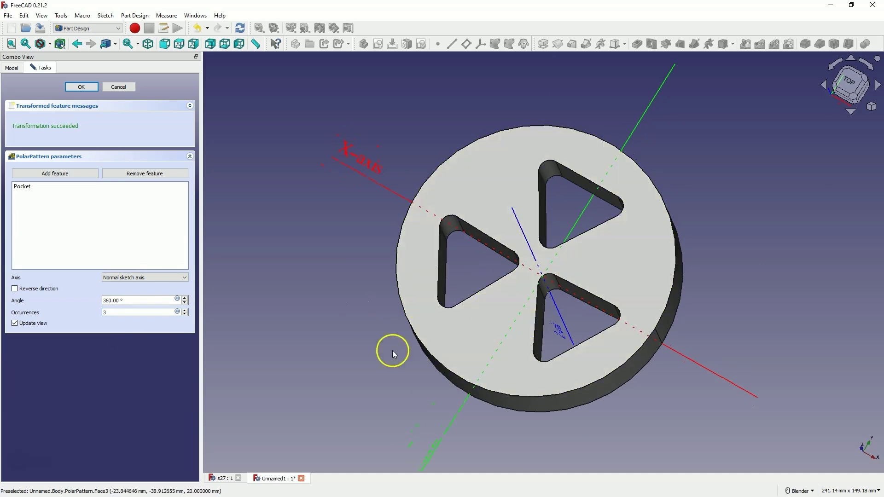
{"action": "left_click", "coordinate": [124, 278]}
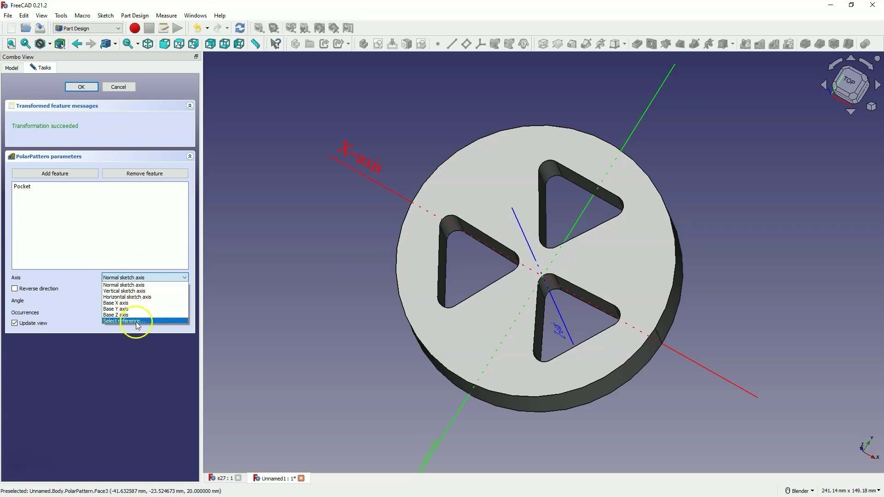
{"action": "left_click", "coordinate": [152, 280]}
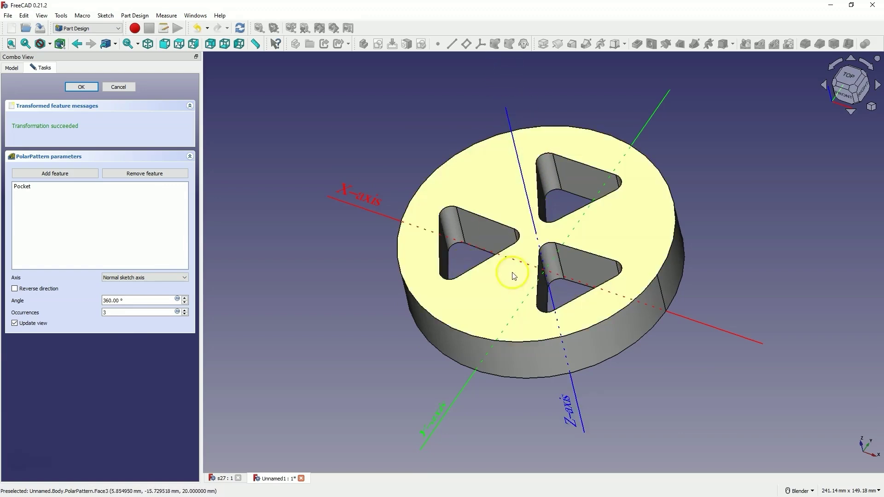
{"action": "left_click", "coordinate": [81, 87]}
{"action": "middle_click_drag", "start_coordinate": [538, 242], "coordinate": [551, 259]}
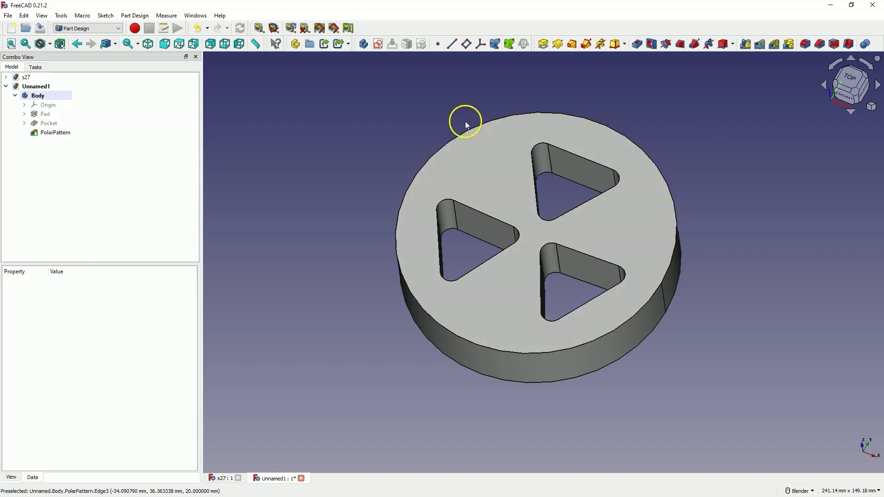
Step: Start a sketch on the disc's top face and draw a centred rectangle on the vertical axis at the rim
{"action": "left_click", "coordinate": [494, 162]}
{"action": "left_click", "coordinate": [382, 49]}
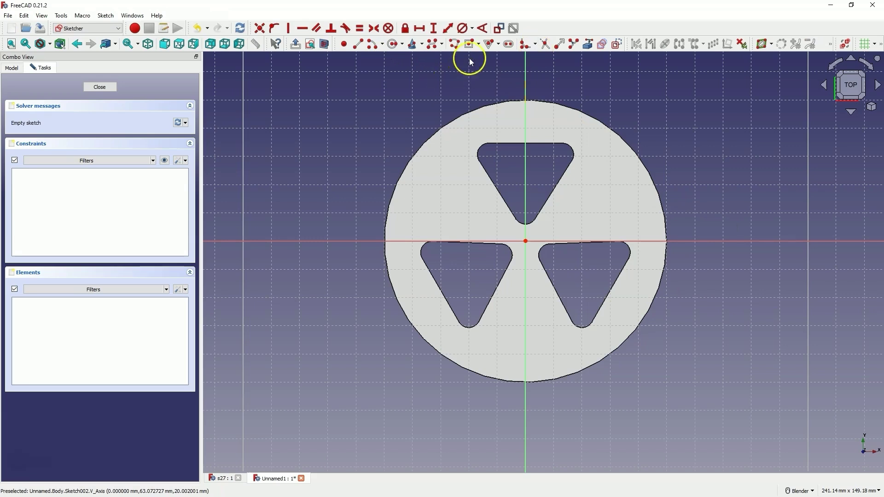
{"action": "left_click", "coordinate": [470, 46]}
{"action": "left_click", "coordinate": [526, 96]}
{"action": "left_click", "coordinate": [542, 109]}
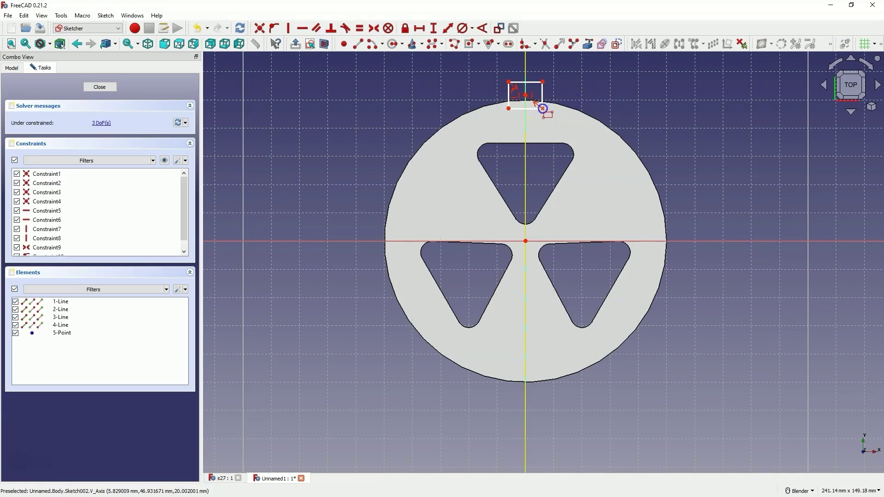
Step: Dimension the rectangle 5 mm wide and 9.46 mm tall
{"action": "left_click", "coordinate": [420, 29]}
{"action": "left_click", "coordinate": [516, 79]}
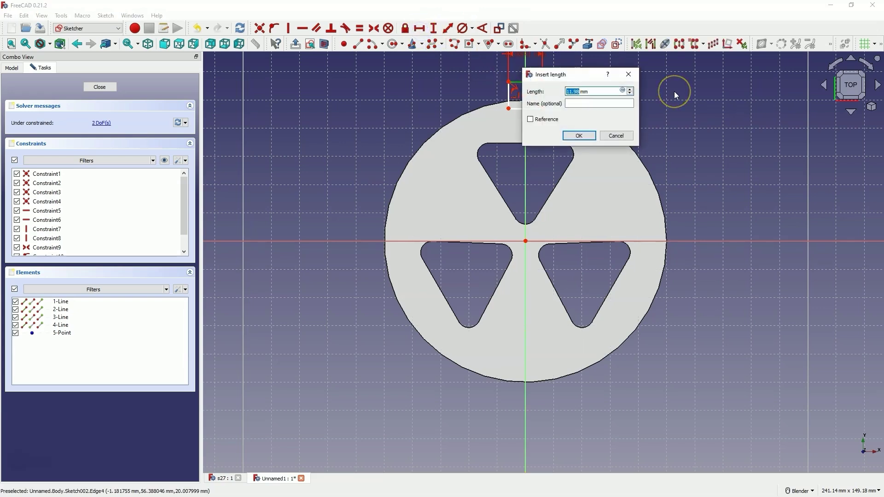
{"action": "type", "text": "5"}
{"action": "key", "text": "Return"}
{"action": "left_click", "coordinate": [644, 86]}
{"action": "left_click", "coordinate": [435, 29]}
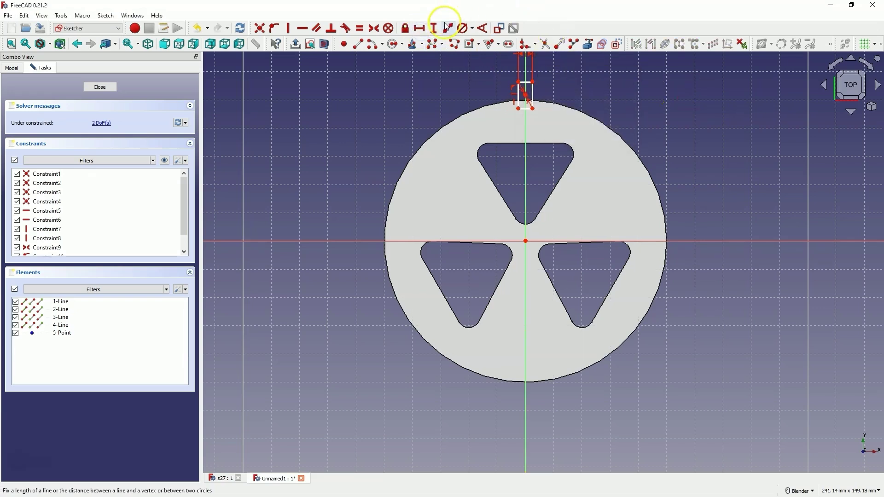
{"action": "left_click", "coordinate": [532, 92]}
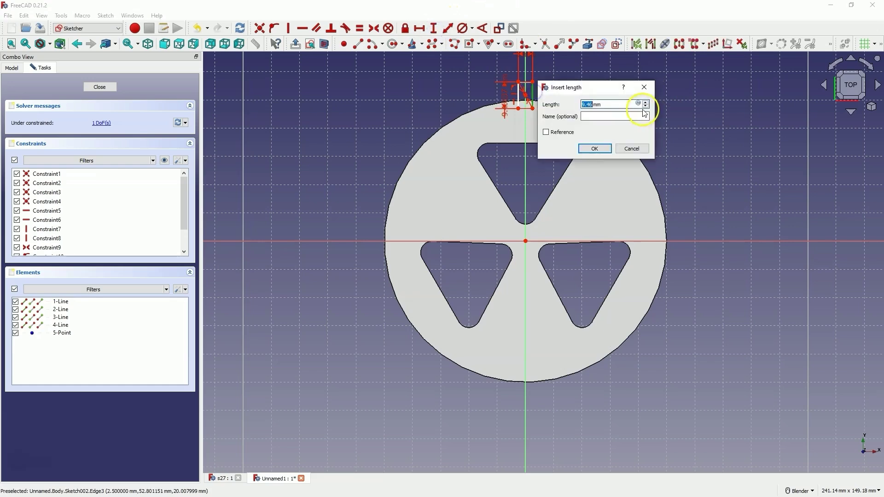
{"action": "key", "text": "Return"}
{"action": "scroll", "coordinate": [529, 91], "scroll_direction": "up", "scroll_amount": 5}
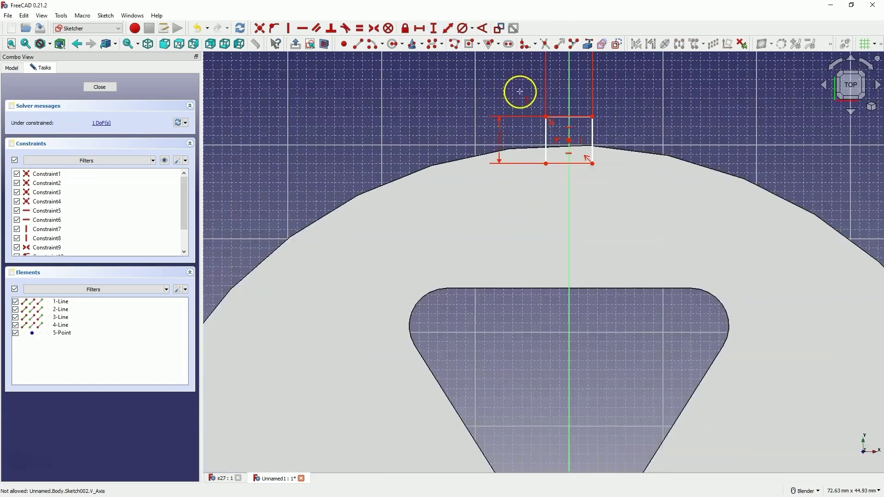
Step: Import the disc's outer edge as external geometry and place the rectangle's centre point on it
{"action": "left_click", "coordinate": [589, 47]}
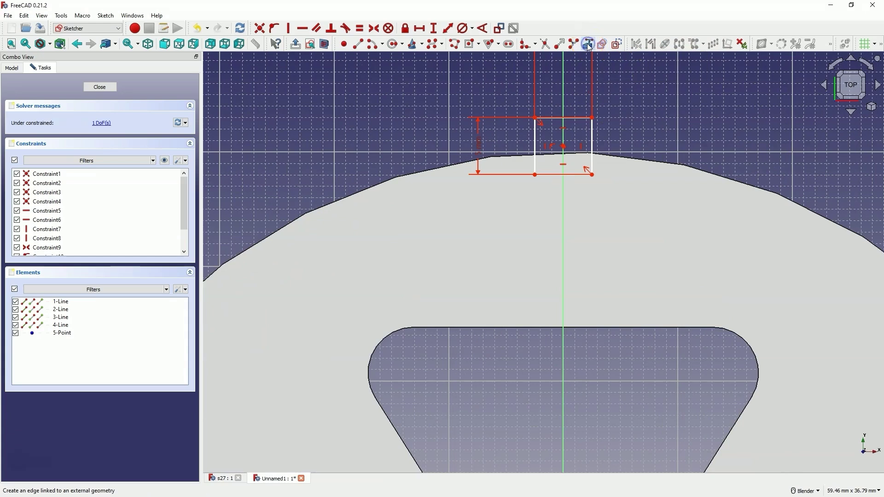
{"action": "left_click", "coordinate": [671, 166]}
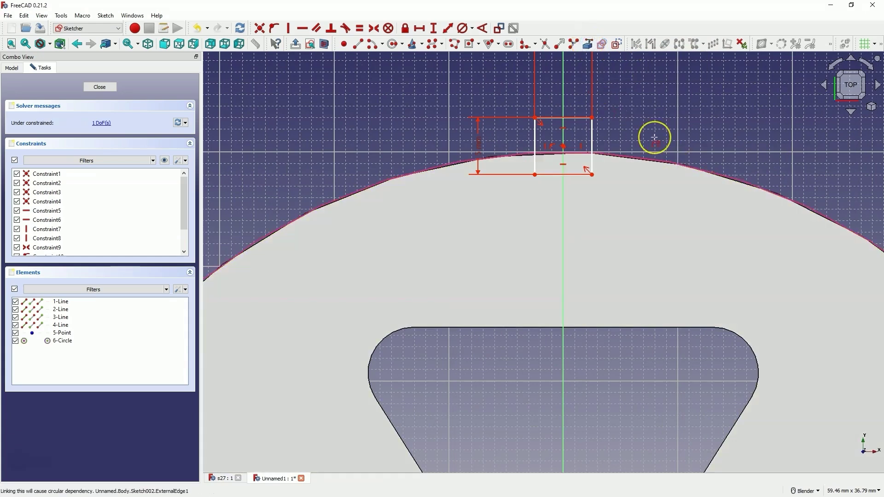
{"action": "right_click", "coordinate": [565, 146]}
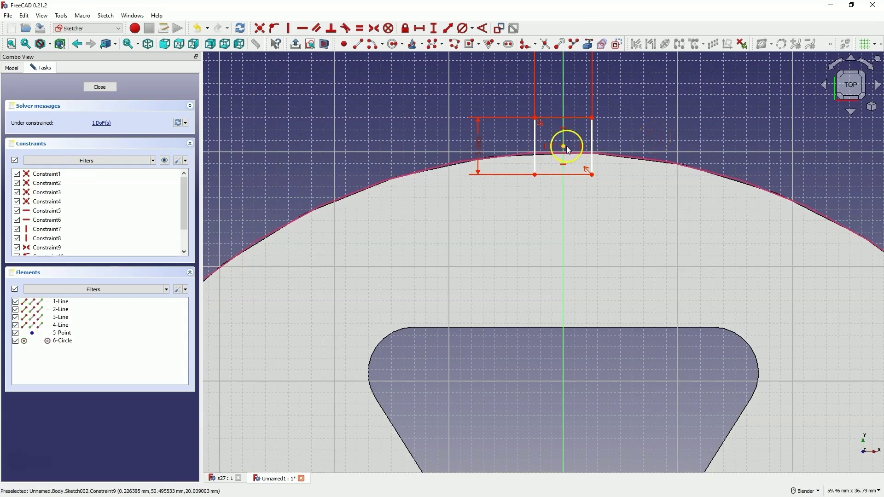
{"action": "left_click", "coordinate": [564, 147]}
{"action": "left_click", "coordinate": [619, 157]}
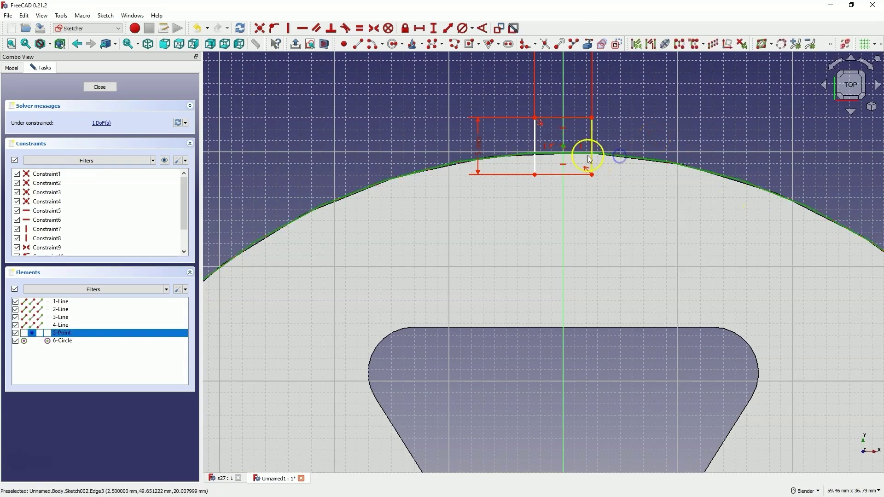
{"action": "left_click", "coordinate": [279, 30]}
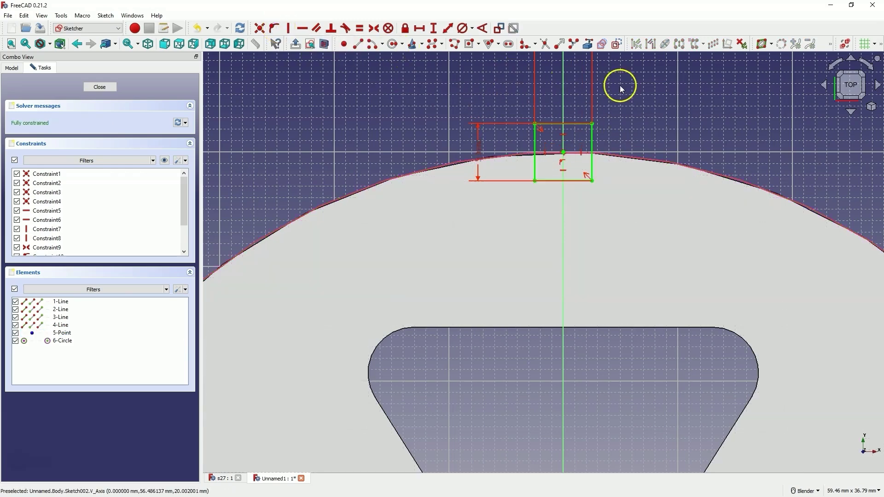
{"action": "scroll", "coordinate": [549, 156], "scroll_direction": "up", "scroll_amount": 2}
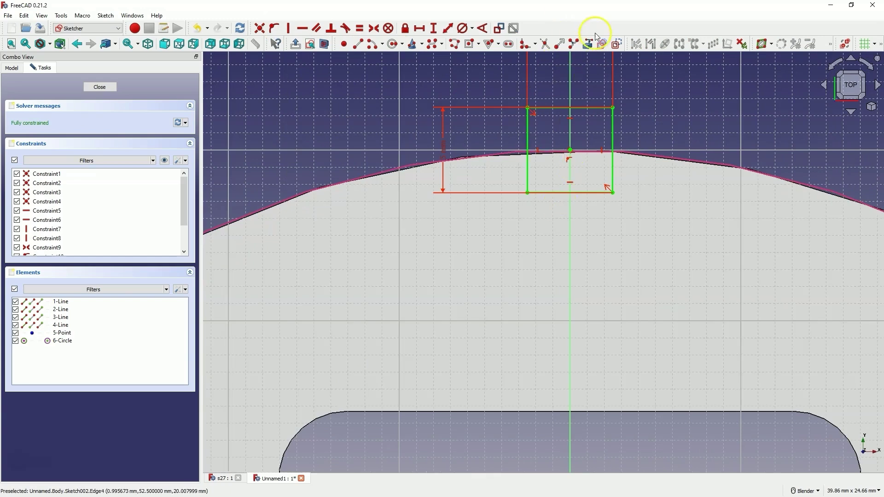
Step: Fillet the rectangle's bottom-left and bottom-right corners, preserving constraints
{"action": "left_click", "coordinate": [534, 44]}
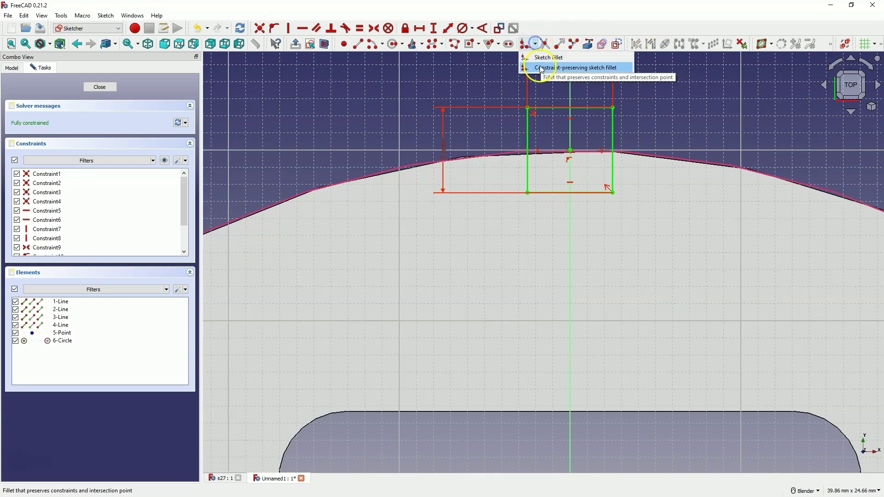
{"action": "left_click", "coordinate": [540, 66]}
{"action": "left_click", "coordinate": [528, 182]}
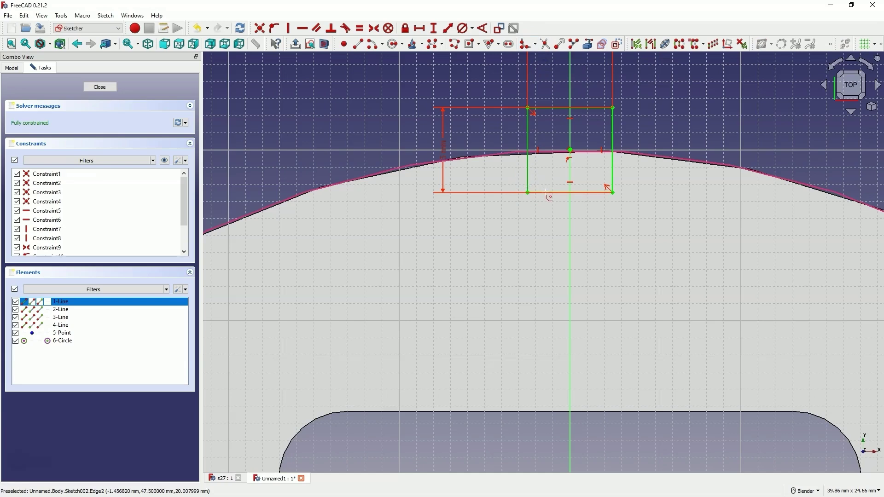
{"action": "left_click", "coordinate": [547, 195]}
{"action": "left_click", "coordinate": [592, 192]}
{"action": "left_click", "coordinate": [612, 175]}
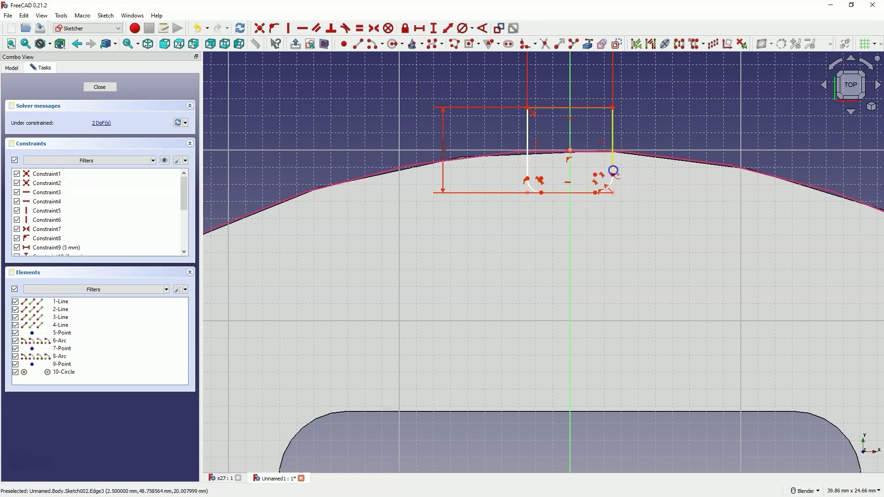
Step: Set the bottom-left fillet to 1 mm, make both fillets equal, and close the sketch
{"action": "left_click", "coordinate": [479, 44]}
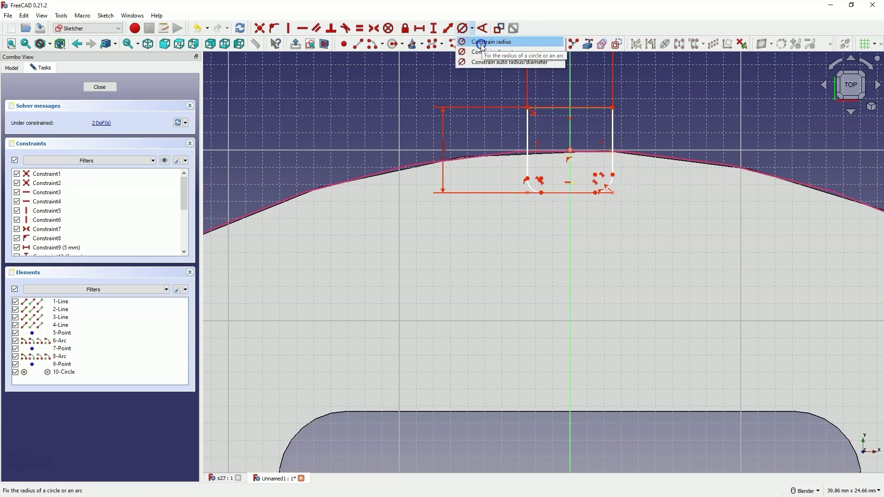
{"action": "left_click", "coordinate": [479, 44]}
{"action": "left_click", "coordinate": [532, 187]}
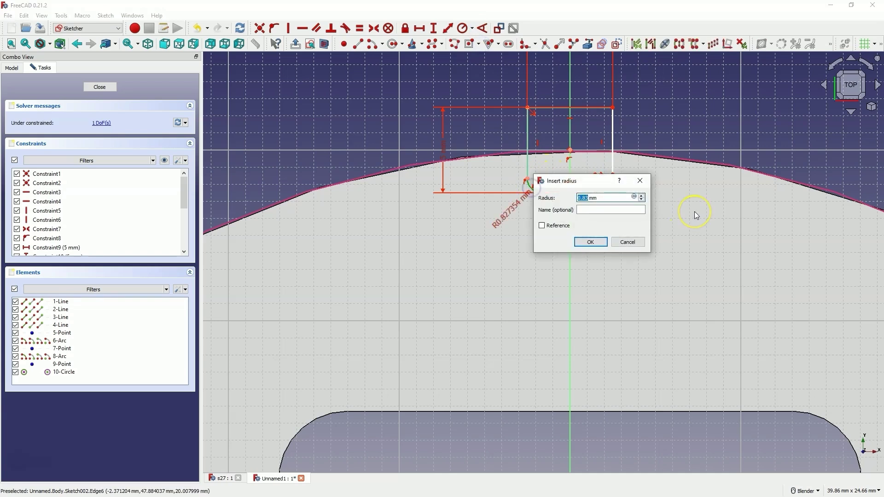
{"action": "type", "text": "1"}
{"action": "key", "text": "Return"}
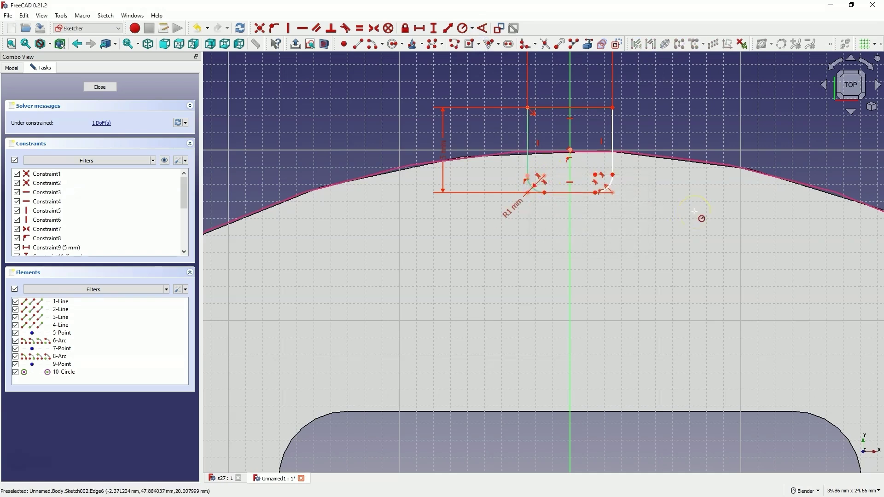
{"action": "left_click", "coordinate": [542, 192]}
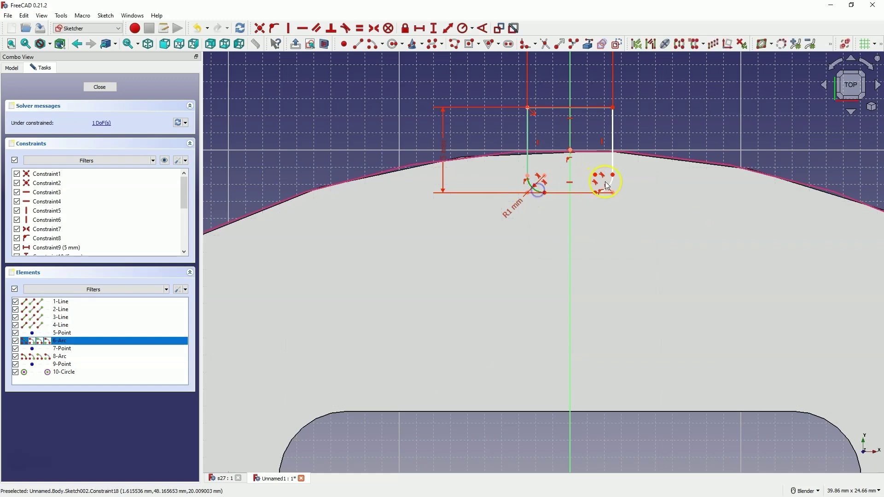
{"action": "left_click", "coordinate": [611, 184]}
{"action": "left_click", "coordinate": [360, 28]}
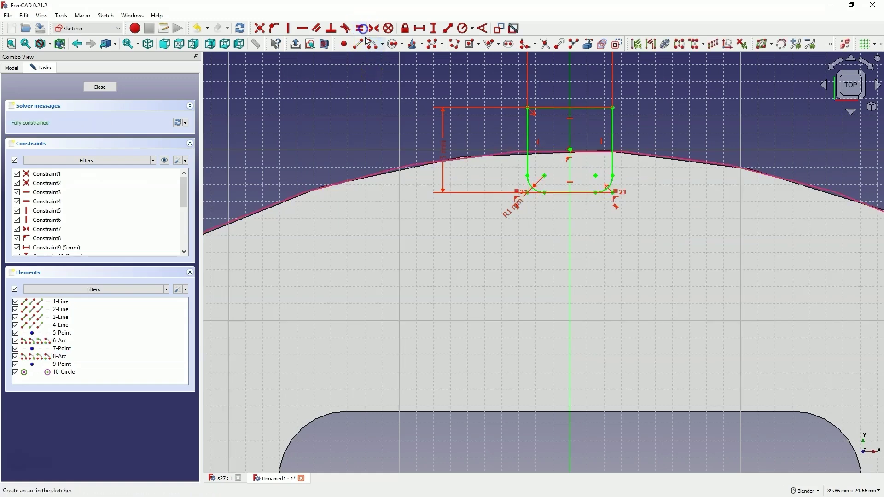
{"action": "left_click", "coordinate": [100, 87]}
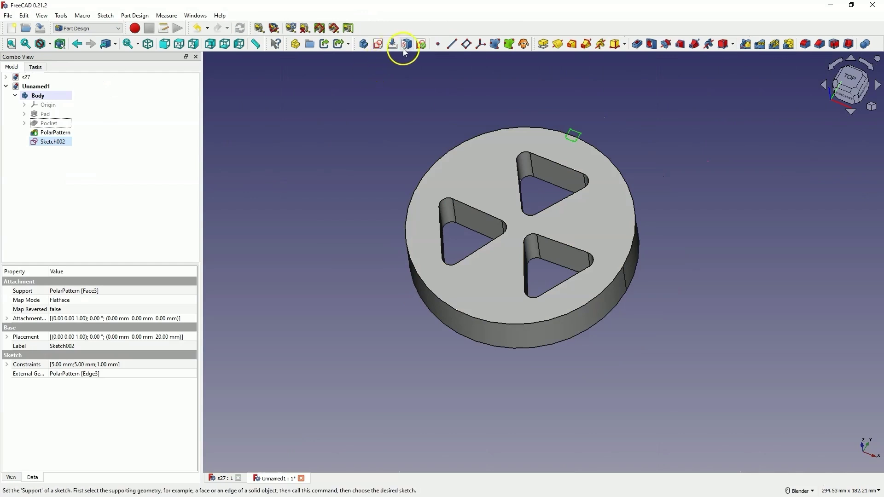
Step: Pocket Sketch002 Through all to cut the rim groove notch, then select Pocket001
{"action": "left_click", "coordinate": [636, 43]}
{"action": "left_click", "coordinate": [165, 123]}
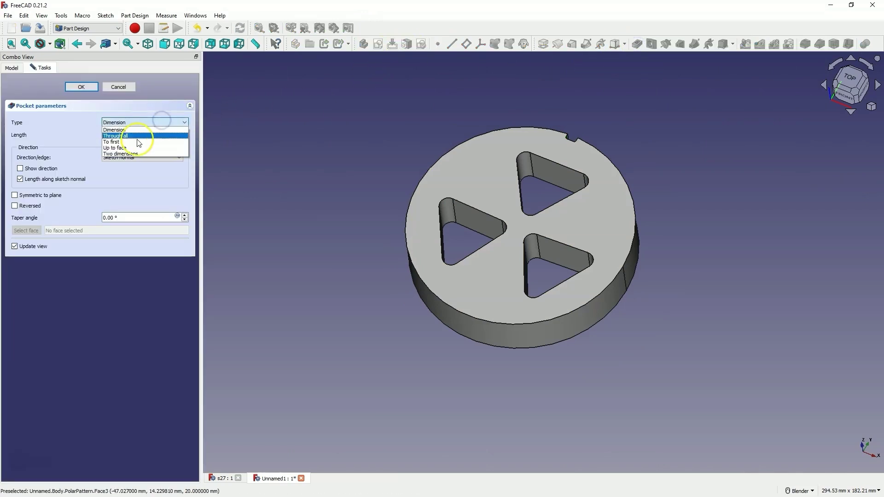
{"action": "left_click", "coordinate": [162, 130]}
{"action": "left_click", "coordinate": [80, 86]}
{"action": "left_click", "coordinate": [367, 151]}
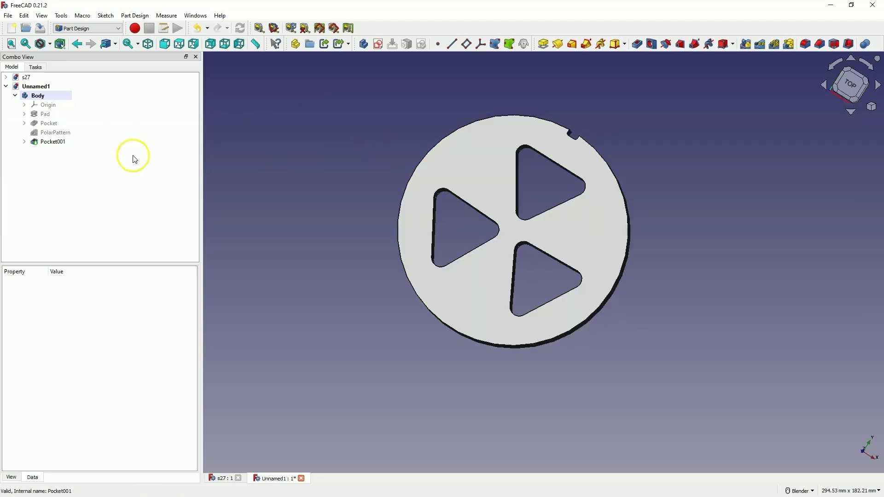
{"action": "left_click", "coordinate": [53, 141]}
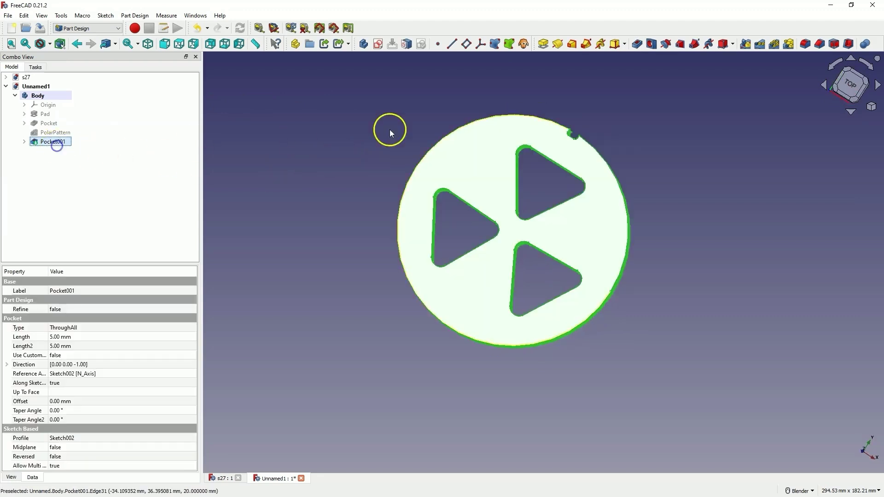
Step: Create a polar pattern of the groove notch over 45° with 5 occurrences
{"action": "left_click", "coordinate": [773, 44]}
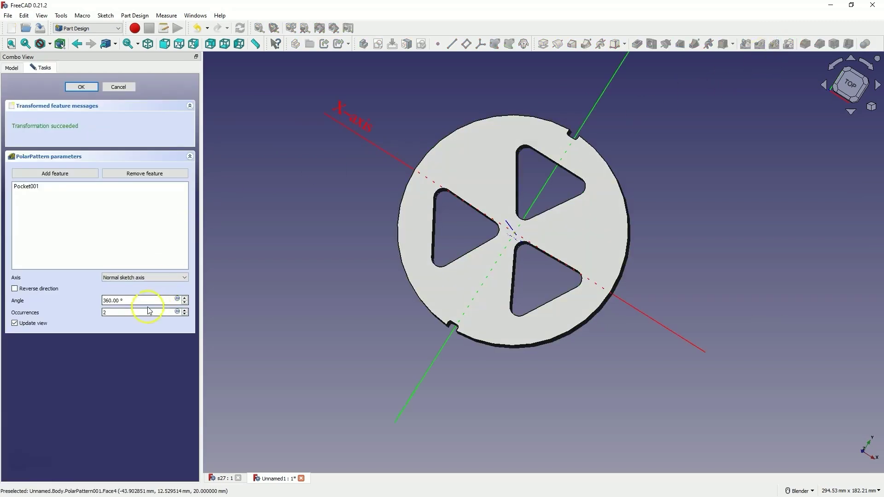
{"action": "left_click_drag", "start_coordinate": [112, 301], "coordinate": [78, 298]}
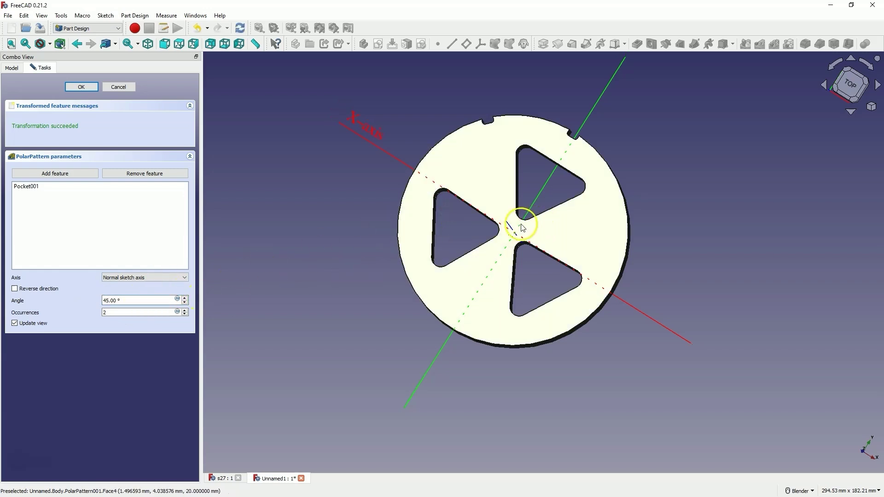
{"action": "middle_click_drag", "start_coordinate": [523, 223], "coordinate": [504, 224]}
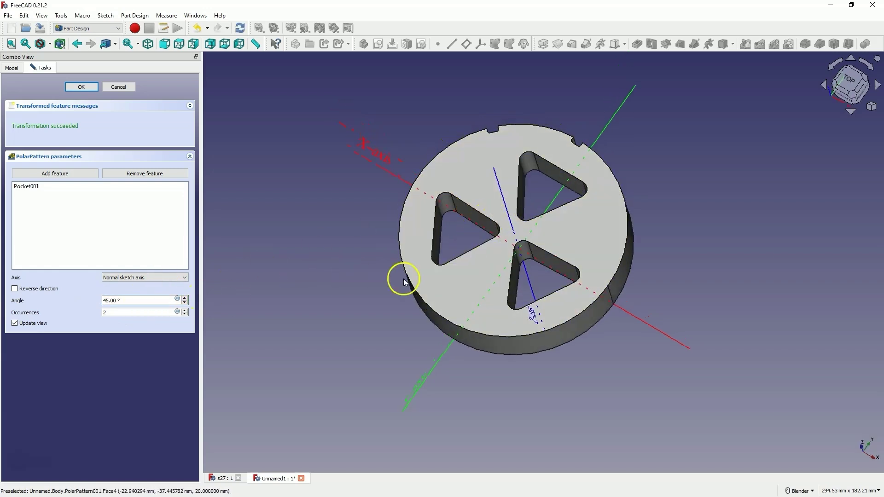
{"action": "left_click", "coordinate": [185, 315]}
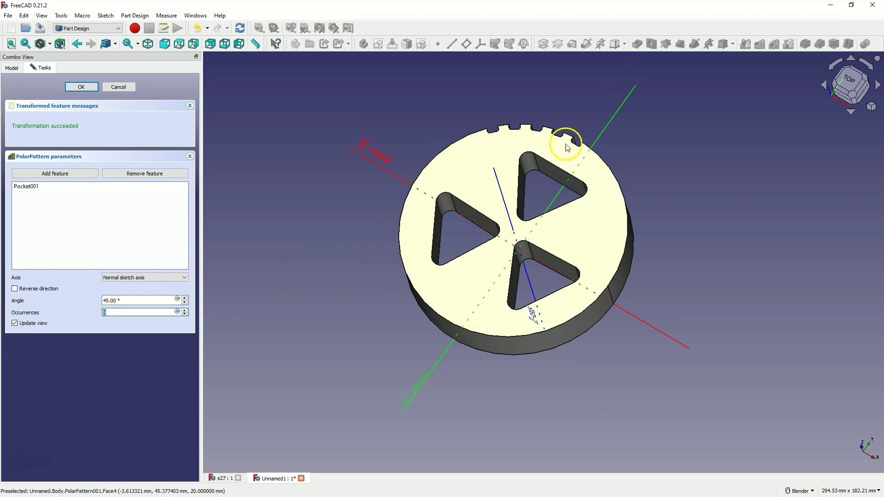
{"action": "left_click", "coordinate": [82, 87]}
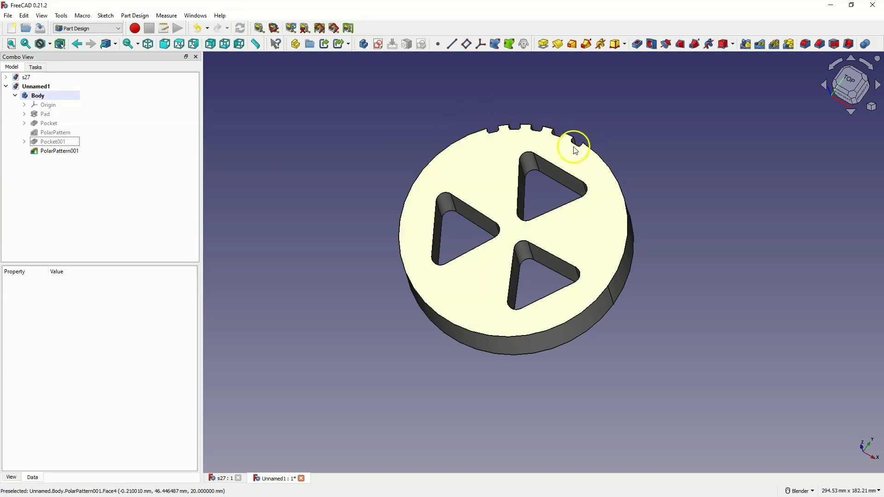
Step: Cancel the failed pattern on PolarPattern001, undo the notch pattern, and select Pocket001
{"action": "left_click", "coordinate": [58, 152]}
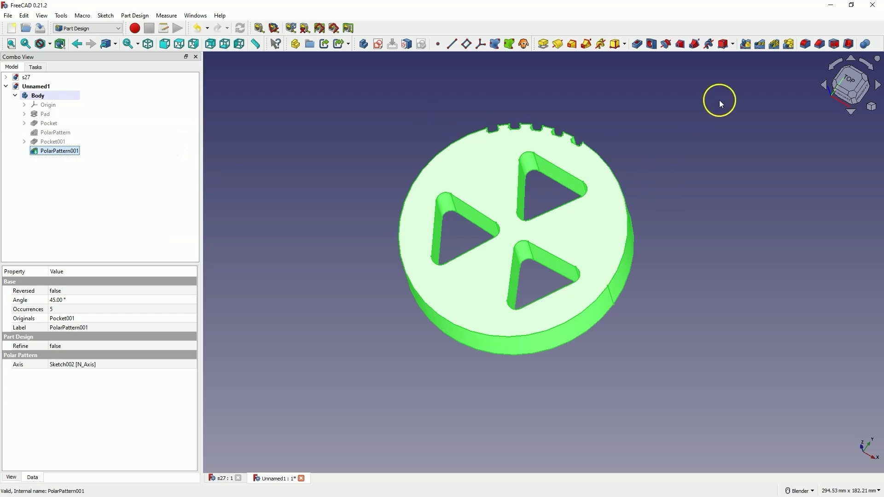
{"action": "left_click", "coordinate": [774, 45]}
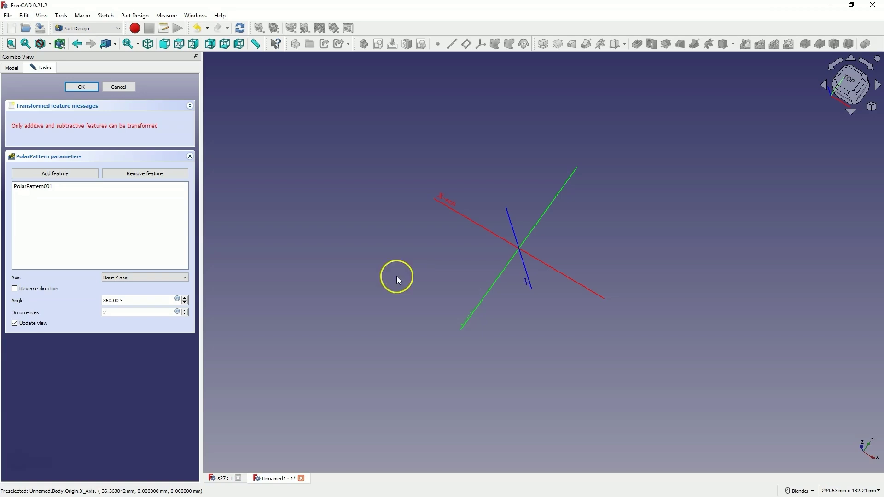
{"action": "left_click", "coordinate": [118, 87]}
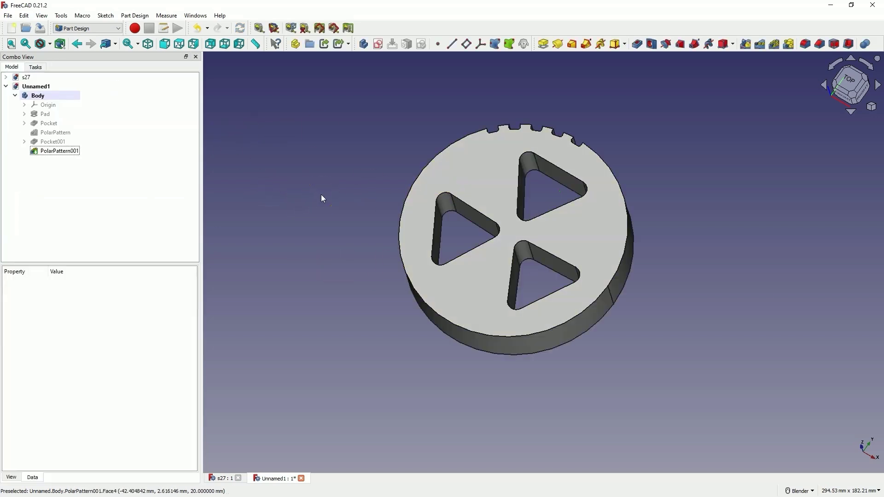
{"action": "key", "text": "ctrl+z"}
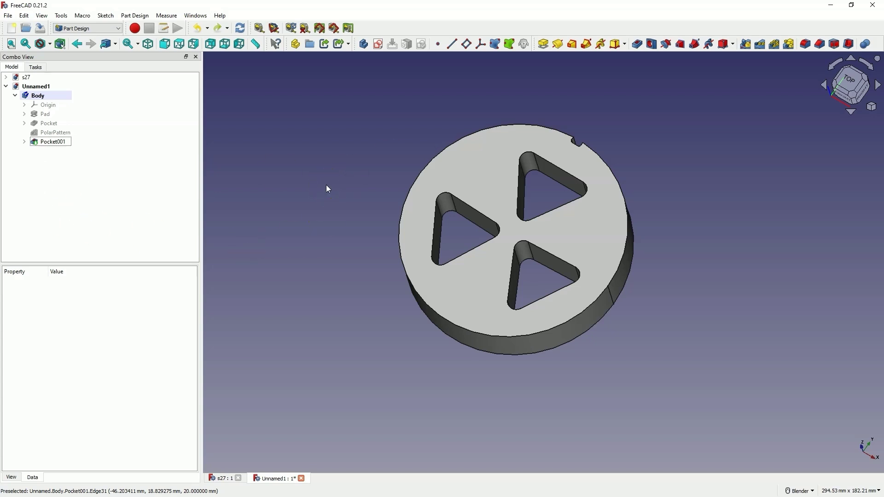
{"action": "left_click", "coordinate": [49, 142]}
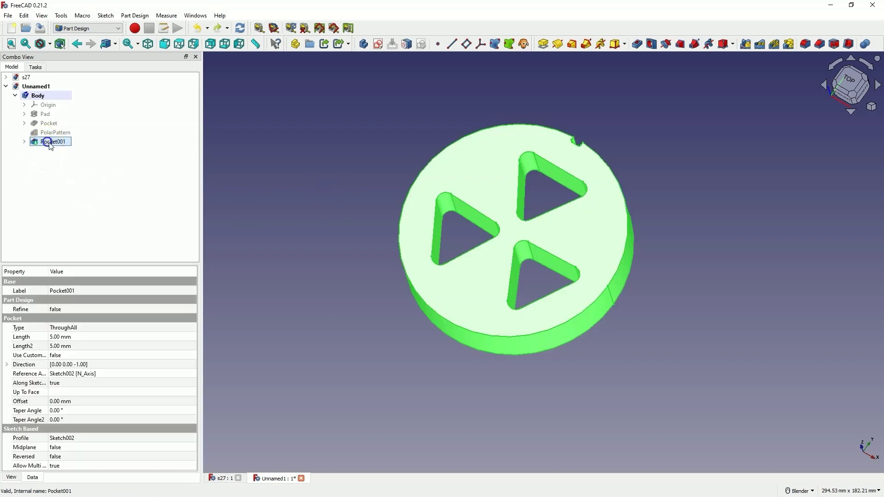
Step: Start a MultiTransform of Pocket001 with a first polar pattern of 45° and 5 occurrences
{"action": "left_click", "coordinate": [789, 46]}
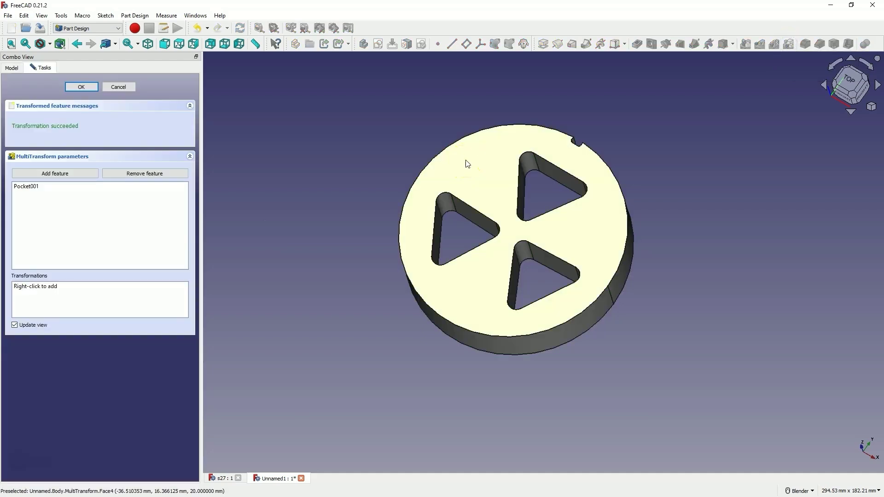
{"action": "right_click", "coordinate": [57, 288]}
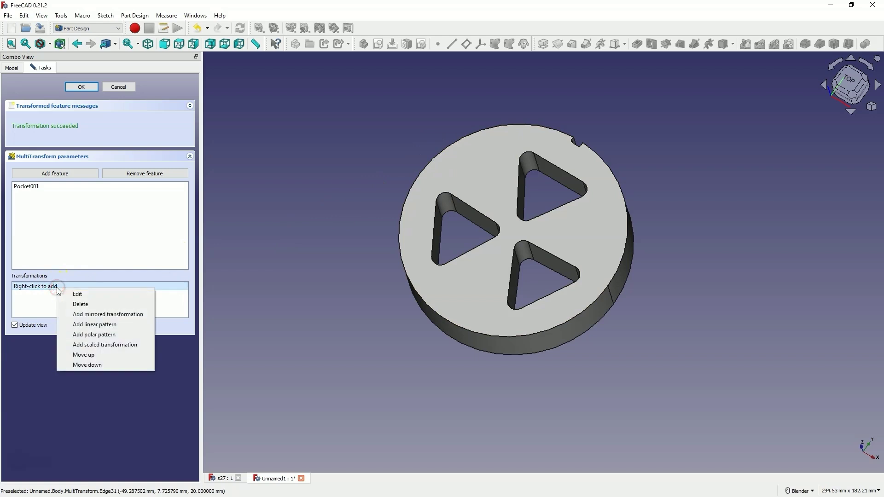
{"action": "left_click", "coordinate": [109, 335]}
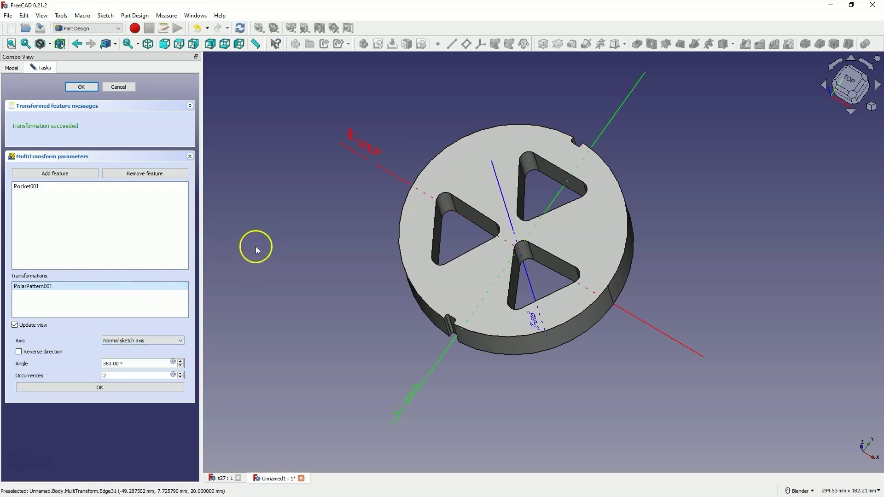
{"action": "double_click", "coordinate": [109, 363]}
{"action": "type", "text": "45"}
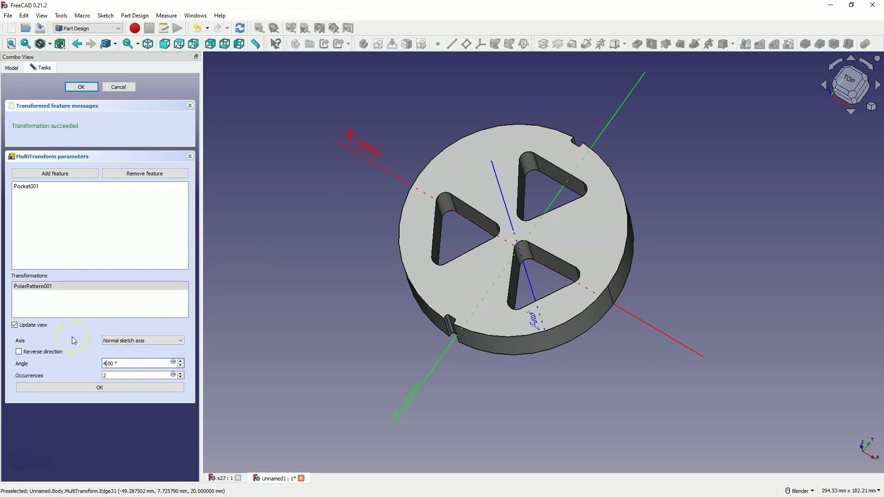
{"action": "key", "text": "Tab"}
{"action": "type", "text": "5"}
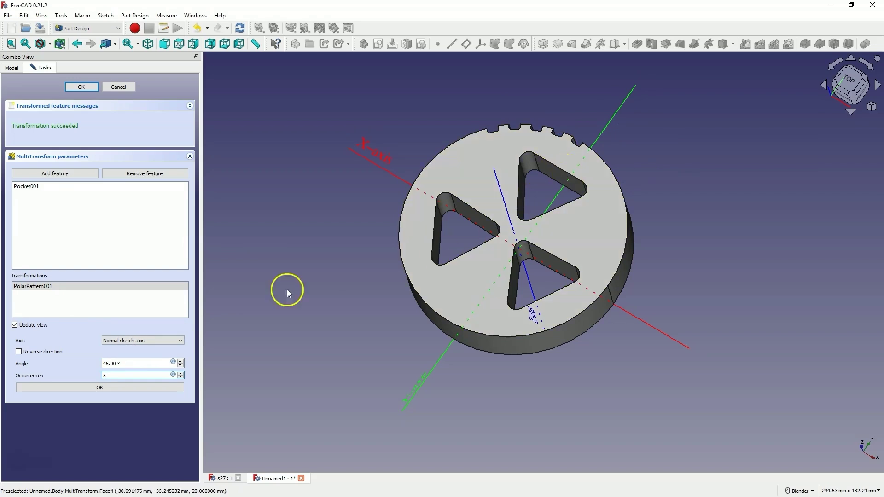
Step: Add a second 360° polar pattern with more occurrences and confirm the MultiTransform
{"action": "right_click", "coordinate": [114, 305]}
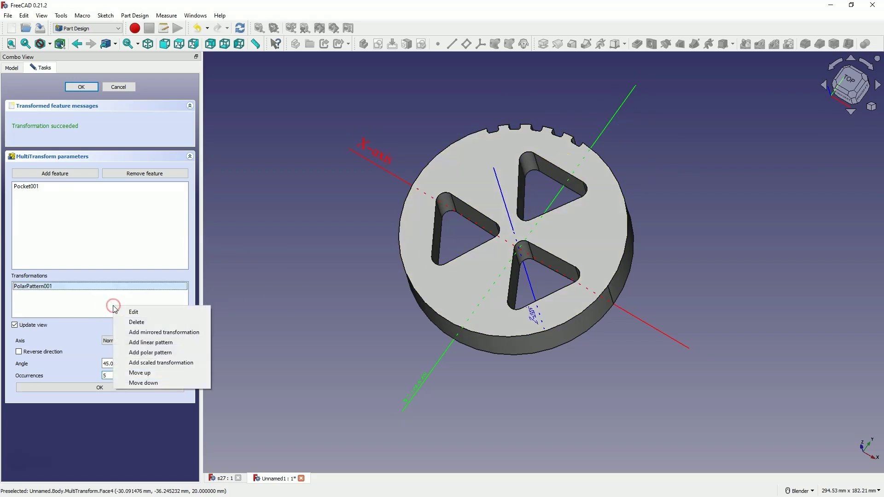
{"action": "left_click", "coordinate": [144, 353]}
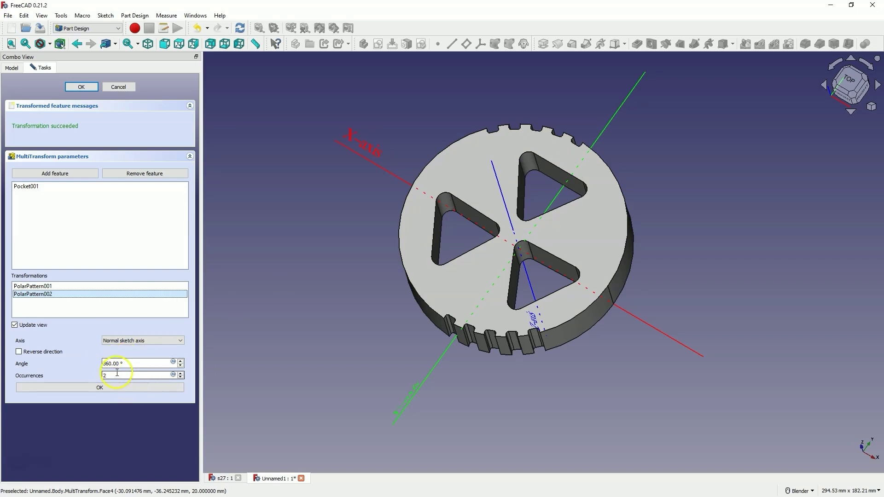
{"action": "left_click", "coordinate": [183, 372]}
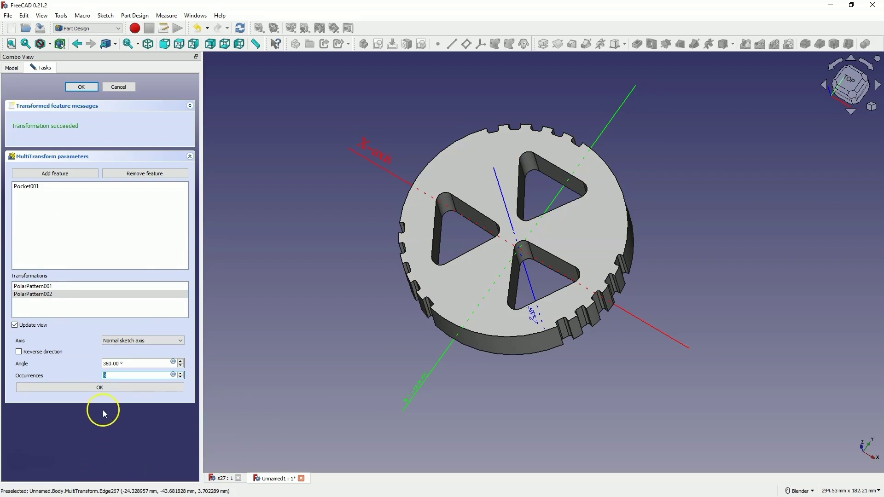
{"action": "left_click", "coordinate": [100, 388]}
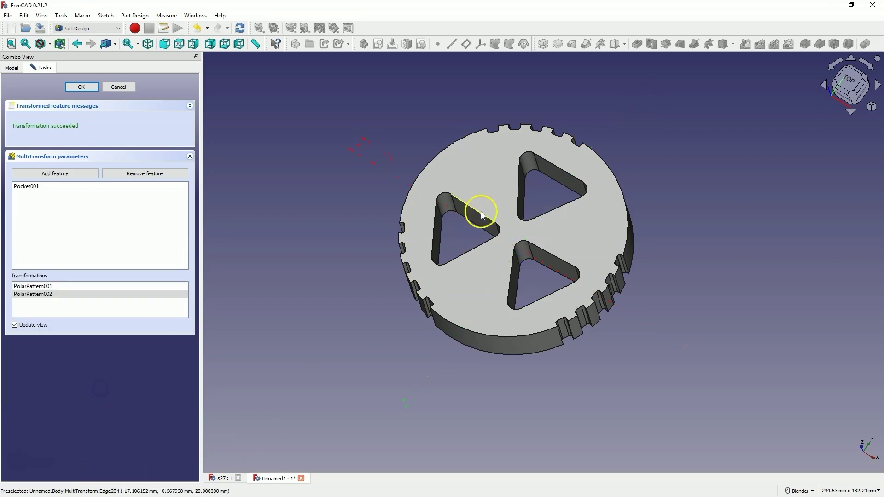
{"action": "left_click", "coordinate": [80, 87]}
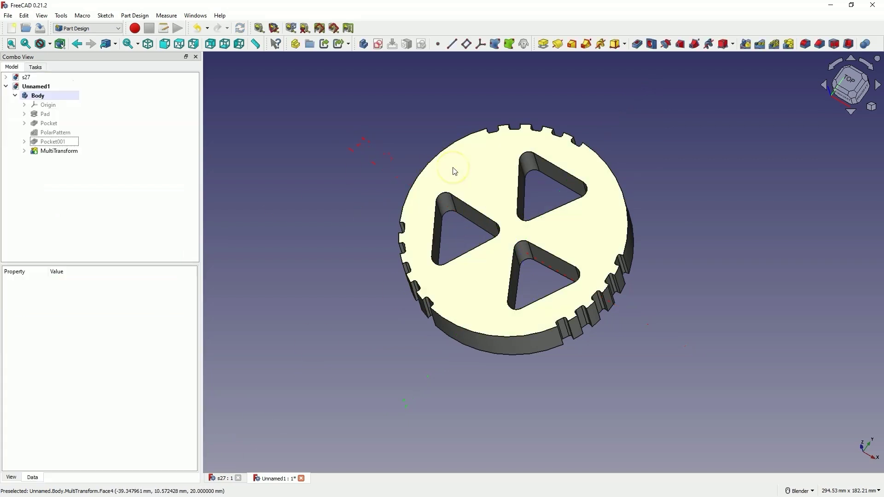
{"action": "mouse_move", "coordinate": [455, 171]}
{"action": "middle_mouse_down"}
{"action": "mouse_move", "coordinate": [444, 176]}
{"action": "mouse_move", "coordinate": [460, 178]}
{"action": "middle_mouse_up"}
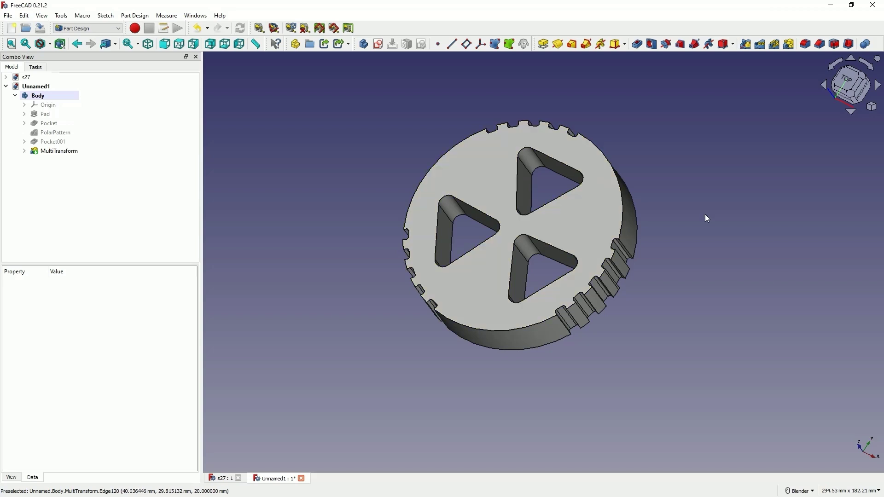
{"action": "left_click", "coordinate": [785, 69]}
{"action": "middle_click_drag", "start_coordinate": [672, 386], "coordinate": [702, 454], "text": "shift"}
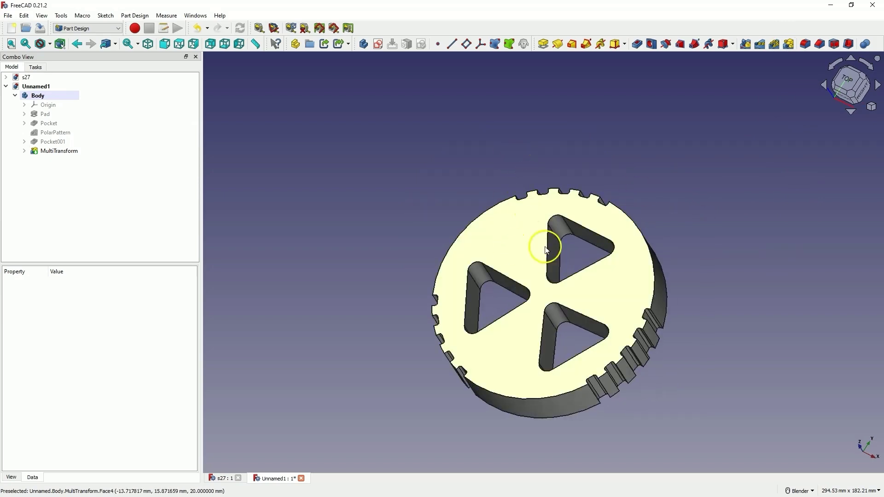
{"action": "left_click", "coordinate": [519, 240]}
{"action": "middle_click_drag", "start_coordinate": [716, 177], "coordinate": [843, 205]}
{"action": "left_click", "coordinate": [842, 206]}
{"action": "middle_click_drag", "start_coordinate": [724, 193], "coordinate": [631, 156]}
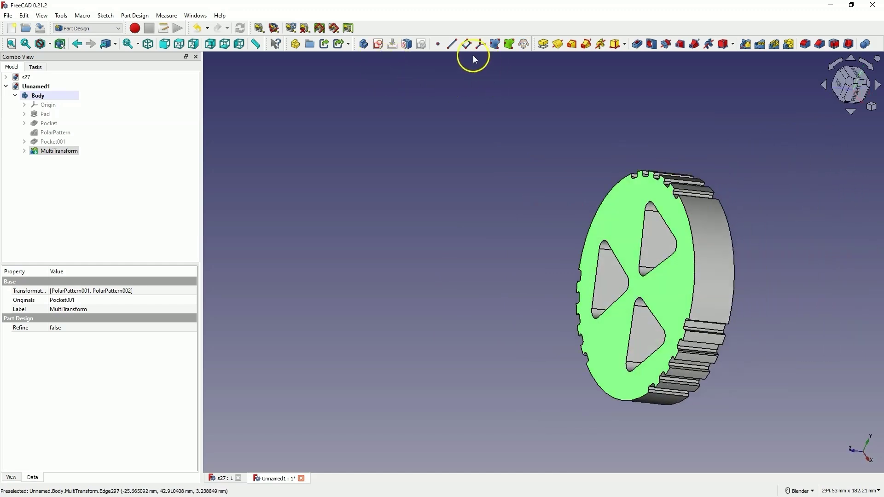
Step: Create a DatumPlane on the disc's faces, confirm it, and select the disc's top face
{"action": "left_click", "coordinate": [466, 44]}
{"action": "middle_click_drag", "start_coordinate": [558, 193], "coordinate": [589, 171]}
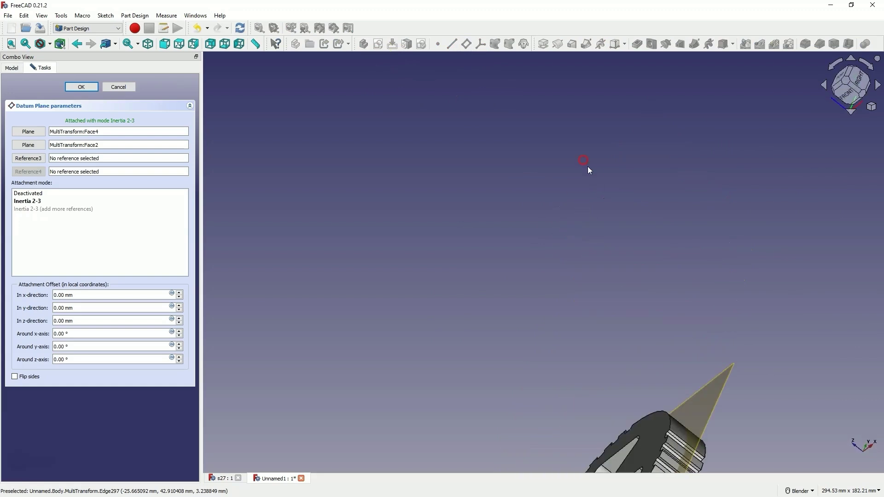
{"action": "left_click", "coordinate": [147, 43]}
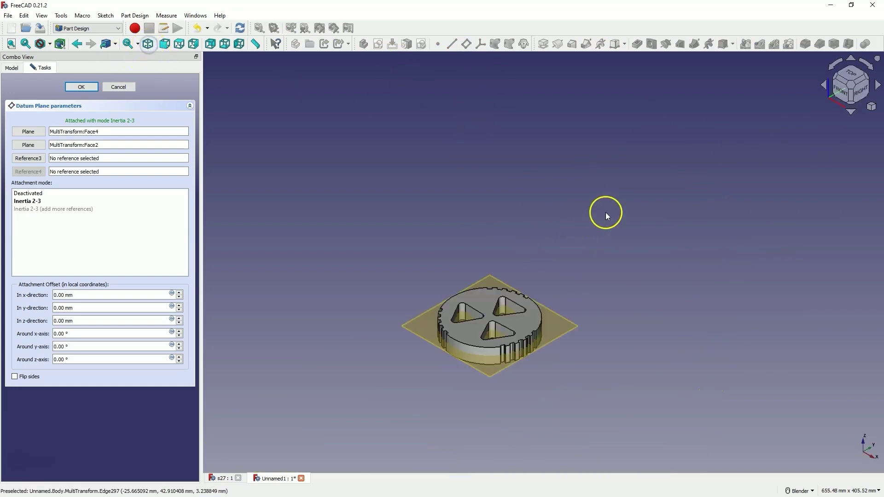
{"action": "middle_click_drag", "start_coordinate": [572, 239], "coordinate": [527, 222]}
{"action": "left_click", "coordinate": [80, 86]}
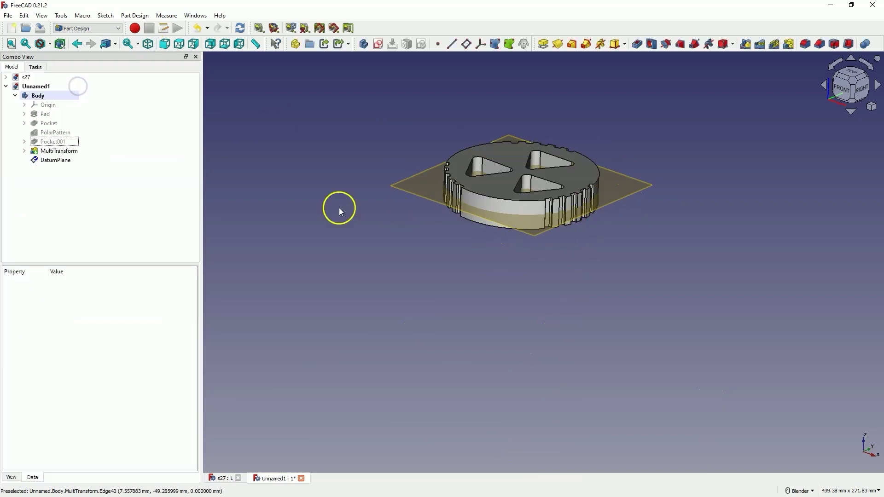
{"action": "scroll", "coordinate": [664, 185], "scroll_direction": "up", "scroll_amount": 4}
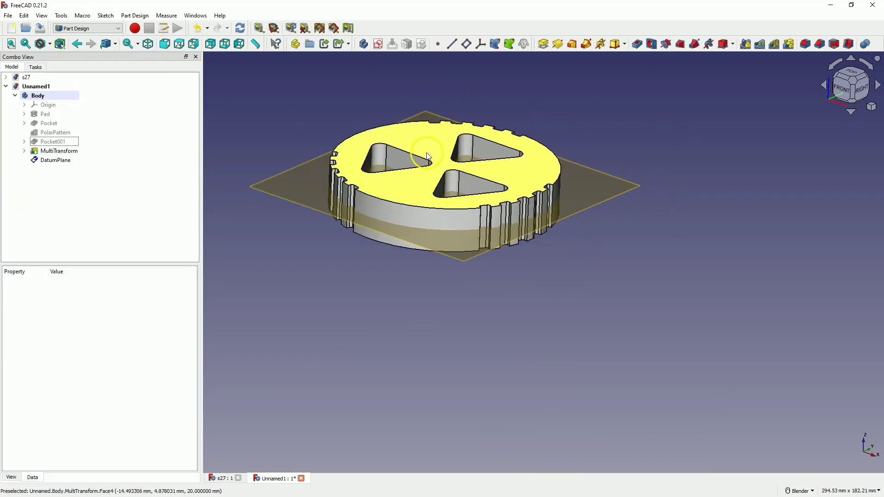
{"action": "left_click", "coordinate": [433, 139]}
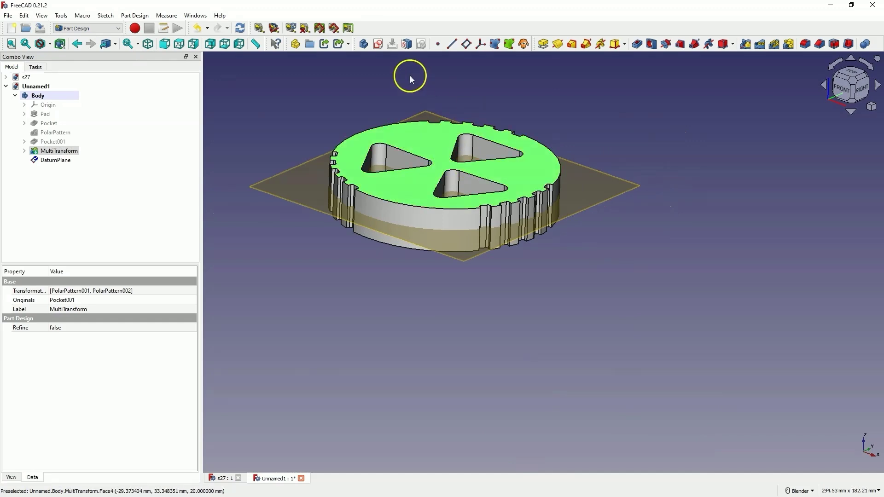
Step: Sketch a circle centred on the top face and constrain its diameter to 85 mm
{"action": "left_click", "coordinate": [380, 45]}
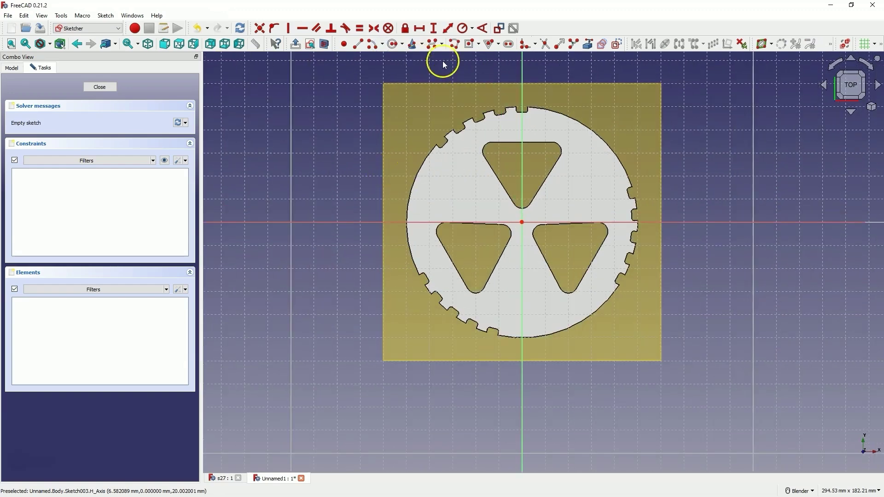
{"action": "left_click", "coordinate": [392, 44]}
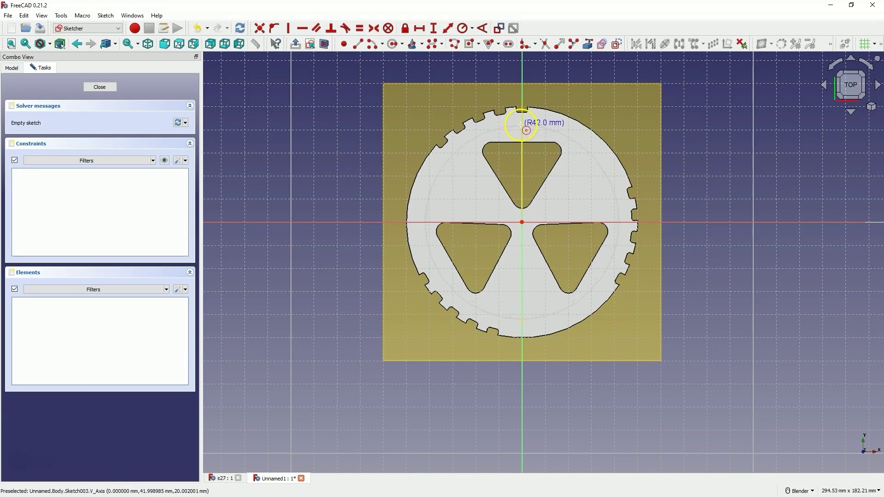
{"action": "left_click", "coordinate": [521, 125]}
{"action": "left_click", "coordinate": [472, 28]}
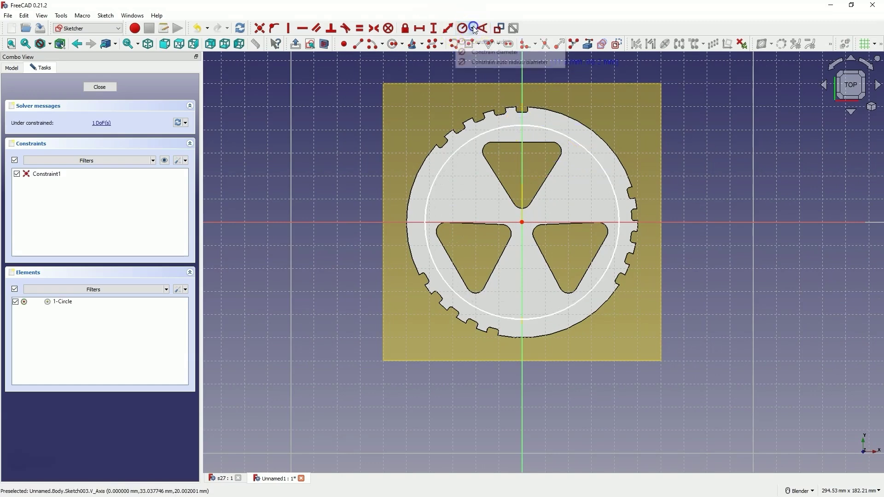
{"action": "left_click", "coordinate": [475, 52]}
{"action": "left_click", "coordinate": [539, 127]}
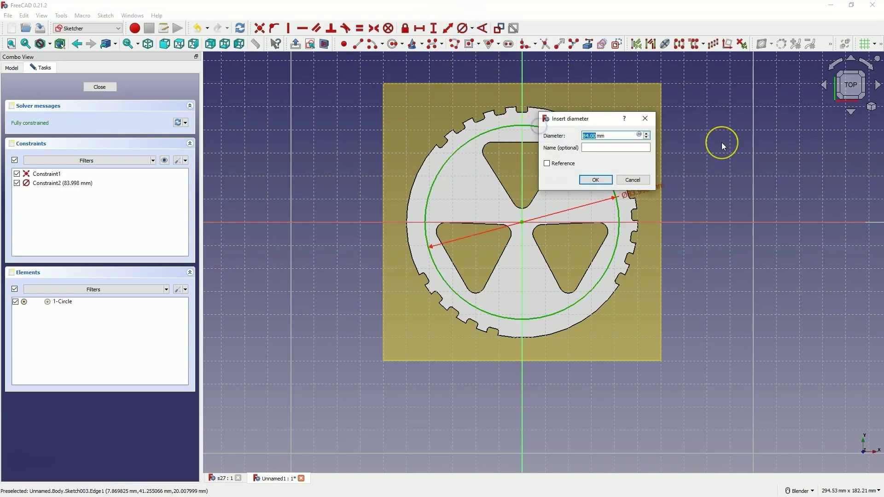
{"action": "type", "text": "85"}
{"action": "key", "text": "Return"}
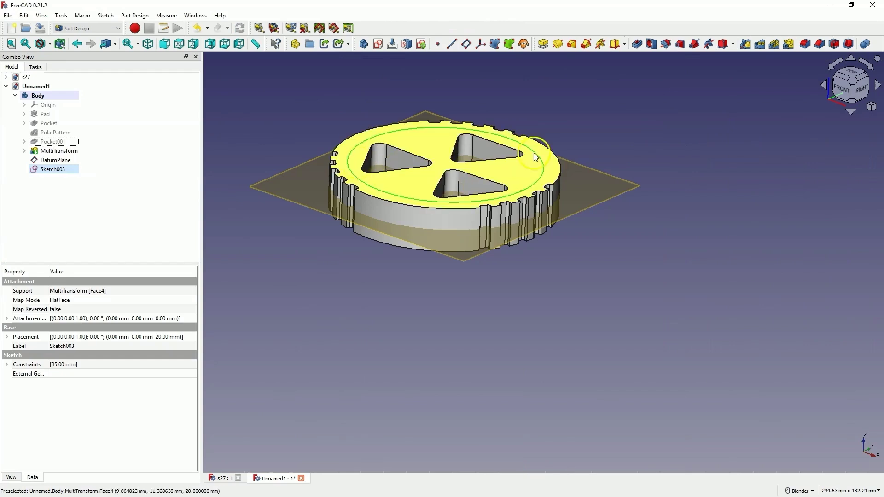
Step: Pocket Sketch003 5 mm deep into the top face and select Pocket002
{"action": "left_click", "coordinate": [636, 43]}
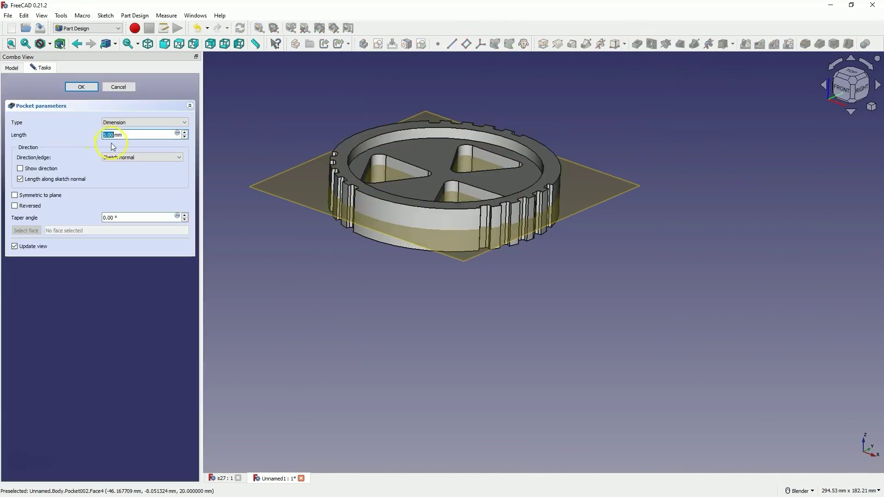
{"action": "left_click", "coordinate": [84, 89]}
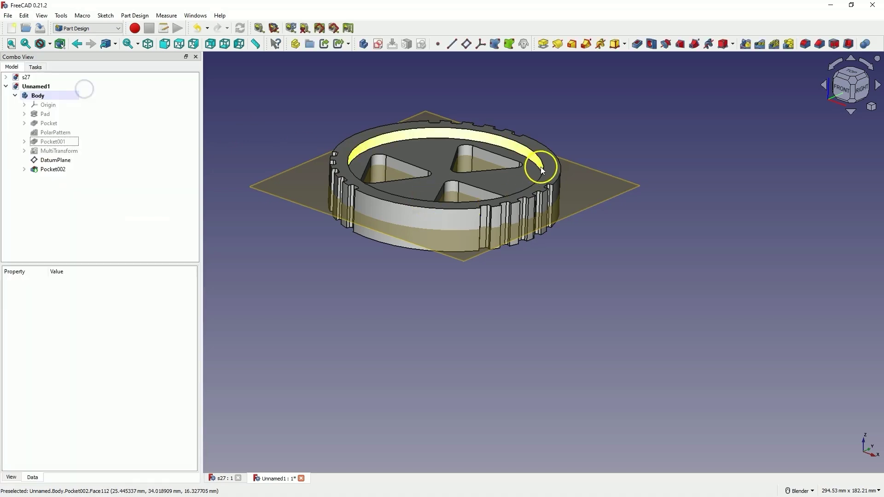
{"action": "mouse_move", "coordinate": [485, 197]}
{"action": "middle_mouse_down"}
{"action": "mouse_move", "coordinate": [398, 330]}
{"action": "mouse_move", "coordinate": [497, 184]}
{"action": "mouse_move", "coordinate": [527, 113]}
{"action": "middle_mouse_up"}
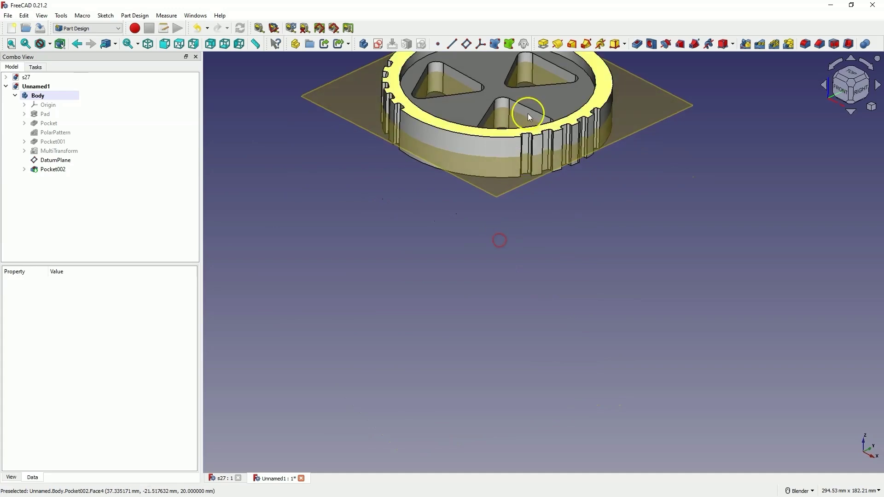
{"action": "scroll", "coordinate": [494, 88], "scroll_direction": "down", "scroll_amount": 2}
{"action": "scroll", "coordinate": [474, 74], "scroll_direction": "up", "scroll_amount": 5}
{"action": "scroll", "coordinate": [470, 154], "scroll_direction": "down", "scroll_amount": 3}
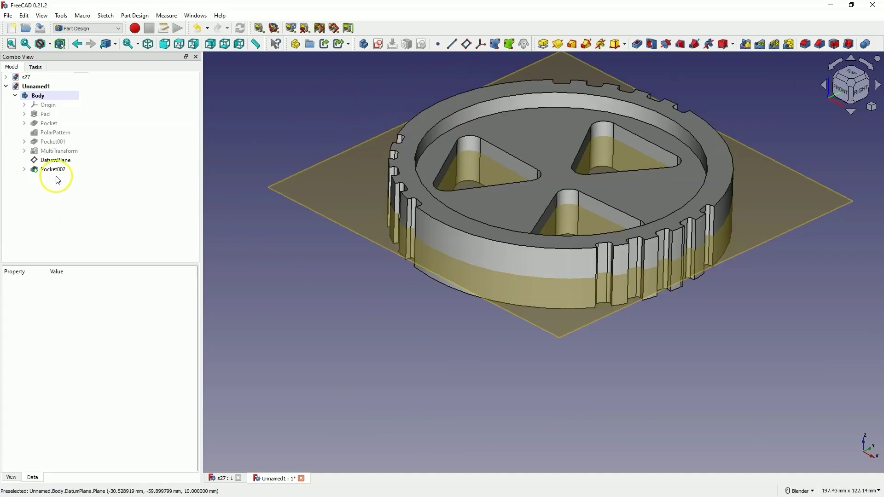
{"action": "left_click", "coordinate": [54, 169]}
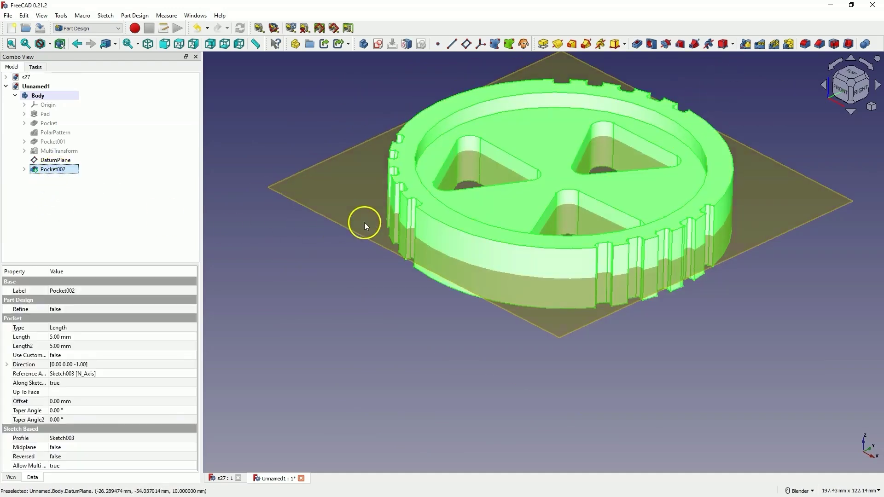
Step: Mirror Pocket002 across the DatumPlane onto the disc's underside
{"action": "left_click", "coordinate": [746, 45]}
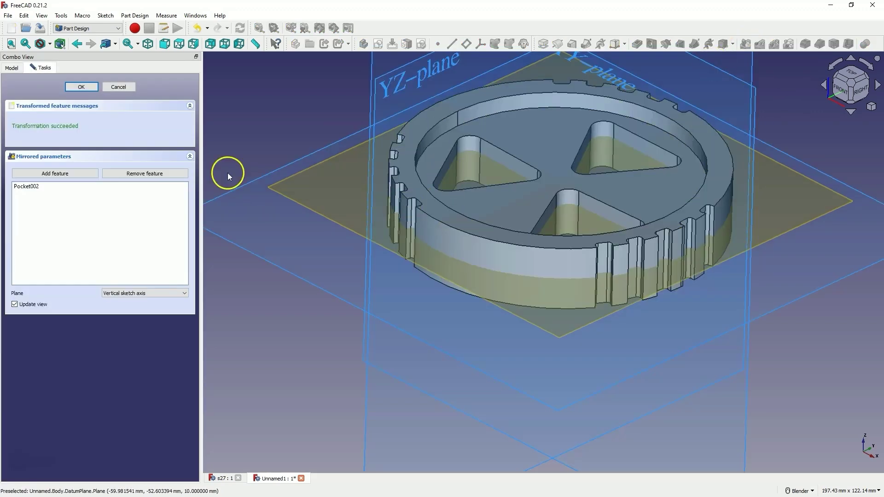
{"action": "middle_click_drag", "start_coordinate": [474, 256], "coordinate": [483, 182]}
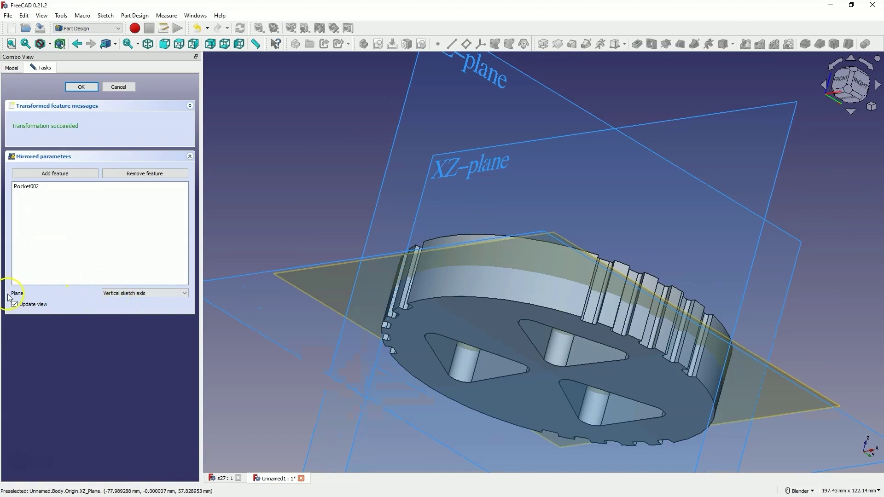
{"action": "left_click", "coordinate": [126, 289]}
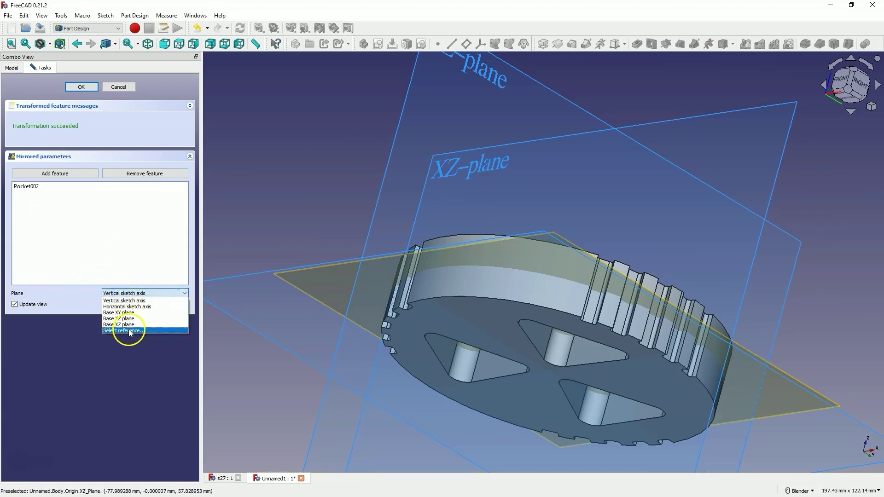
{"action": "left_click", "coordinate": [128, 329]}
{"action": "mouse_move", "coordinate": [327, 220]}
{"action": "middle_mouse_down"}
{"action": "mouse_move", "coordinate": [318, 274]}
{"action": "mouse_move", "coordinate": [321, 220]}
{"action": "middle_mouse_up"}
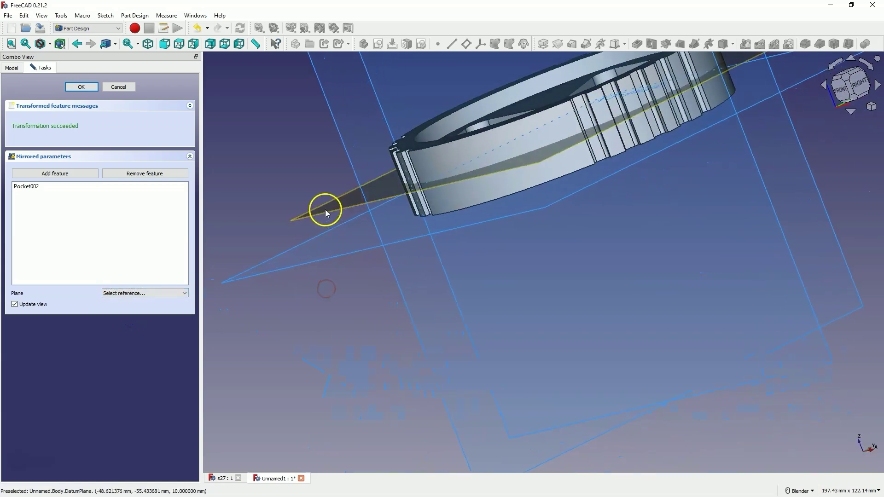
{"action": "left_click", "coordinate": [326, 212]}
{"action": "middle_click_drag", "start_coordinate": [595, 205], "coordinate": [584, 237]}
{"action": "left_click", "coordinate": [81, 87]}
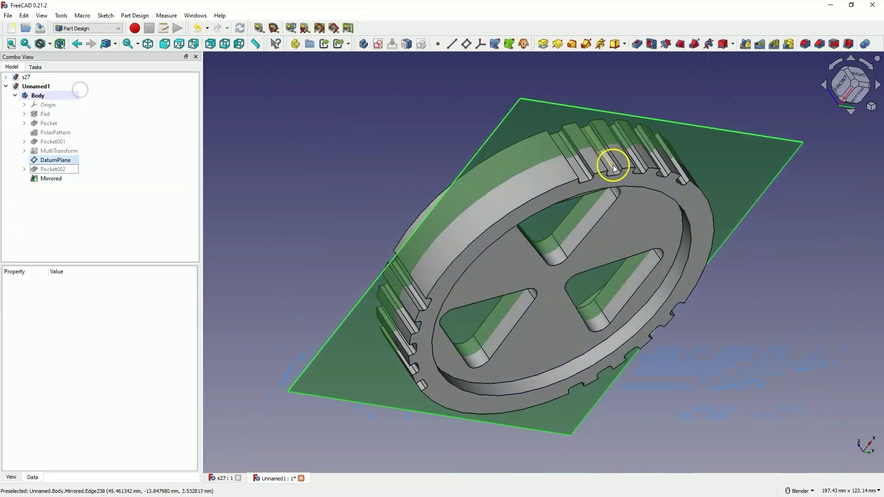
Step: Hide the DatumPlane and view the knob in isometric
{"action": "key", "text": "space"}
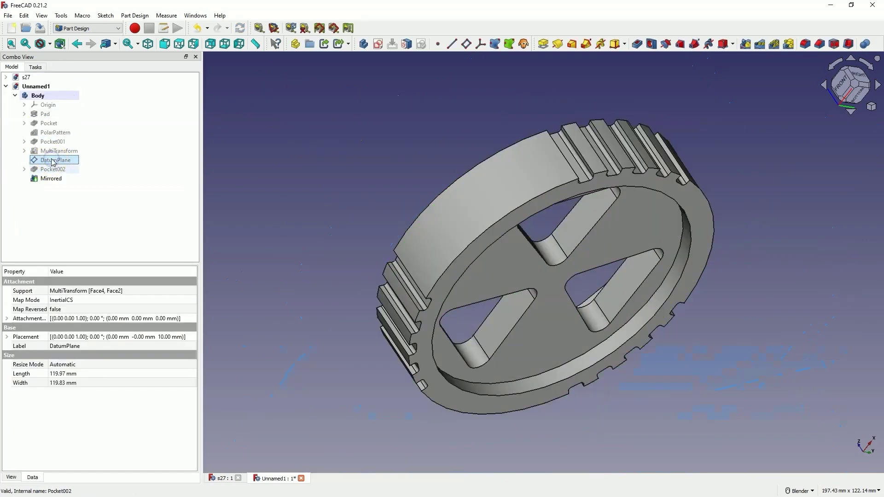
{"action": "middle_click_drag", "start_coordinate": [506, 239], "coordinate": [603, 152]}
{"action": "scroll", "coordinate": [591, 237], "scroll_direction": "down", "scroll_amount": 5}
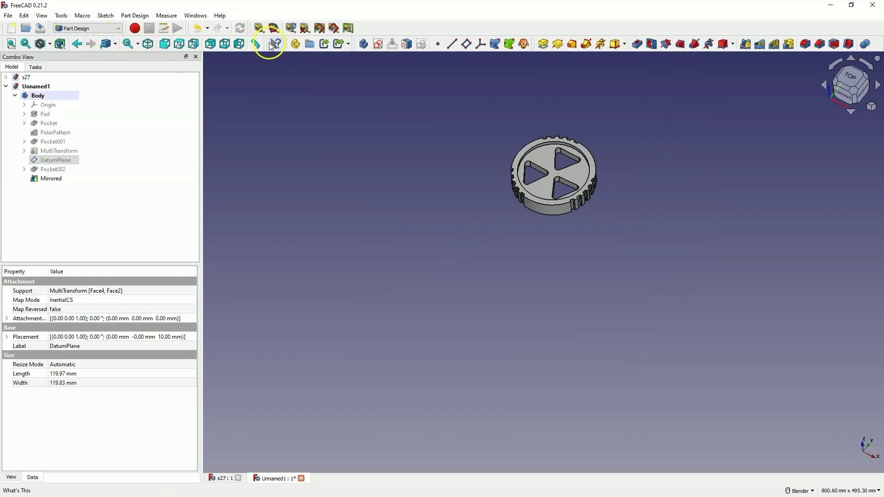
{"action": "left_click", "coordinate": [148, 44]}
{"action": "scroll", "coordinate": [580, 221], "scroll_direction": "up", "scroll_amount": 5}
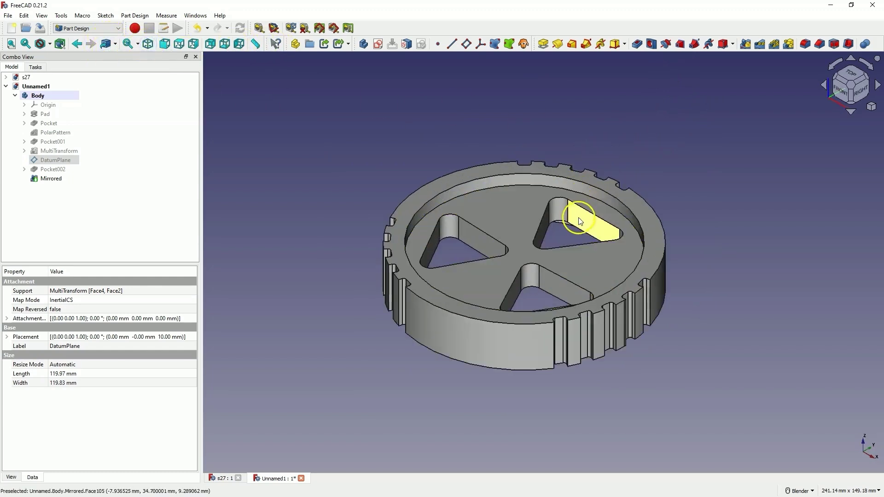
{"action": "scroll", "coordinate": [579, 221], "scroll_direction": "up", "scroll_amount": 3}
{"action": "scroll", "coordinate": [464, 265], "scroll_direction": "down", "scroll_amount": 4}
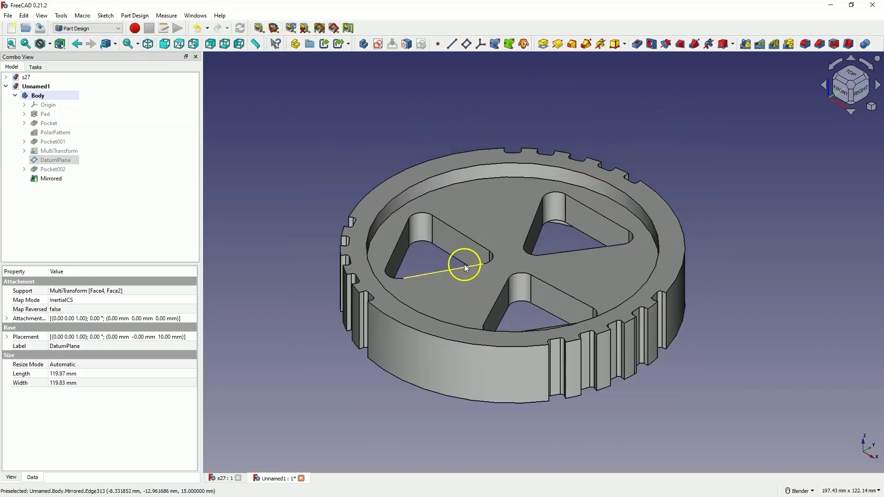
Step: Give the knob Body a random colour and clear the selection
{"action": "right_click", "coordinate": [45, 98]}
{"action": "left_click", "coordinate": [101, 139]}
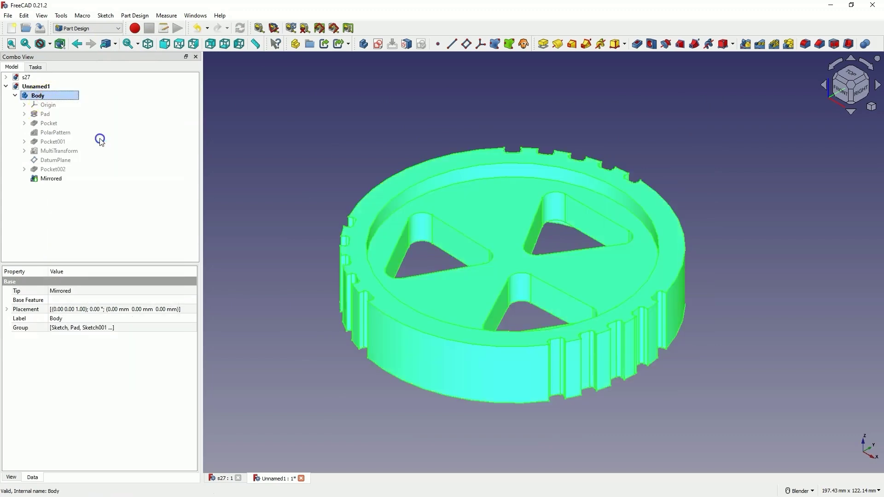
{"action": "left_click", "coordinate": [427, 132]}
{"action": "scroll", "coordinate": [572, 123], "scroll_direction": "down", "scroll_amount": 2}
{"action": "scroll", "coordinate": [547, 178], "scroll_direction": "up", "scroll_amount": 5}
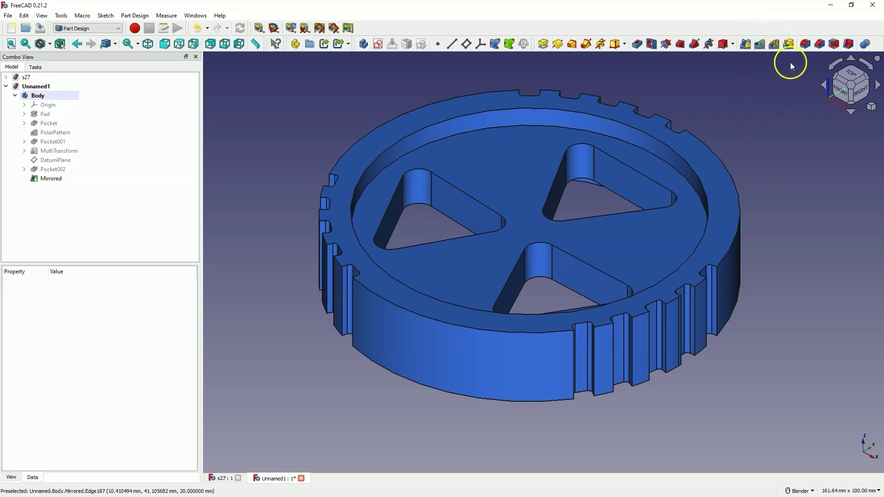
Step: In a new document, sketch a rectangle centred on the origin on the XY plane
{"action": "left_click", "coordinate": [11, 28]}
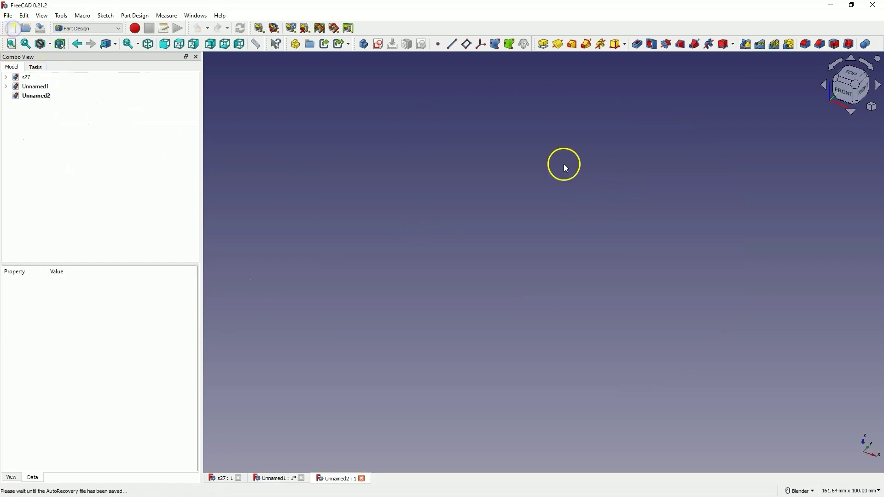
{"action": "left_click", "coordinate": [378, 44]}
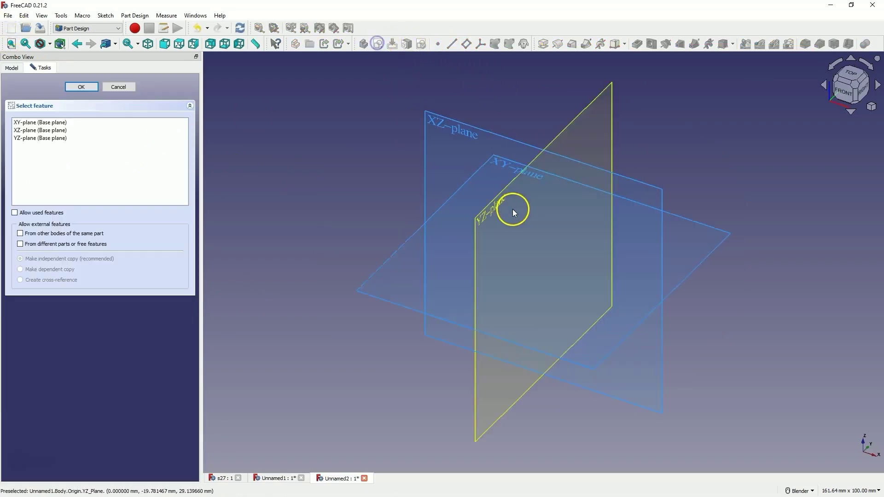
{"action": "left_click", "coordinate": [488, 159]}
{"action": "left_click", "coordinate": [472, 45]}
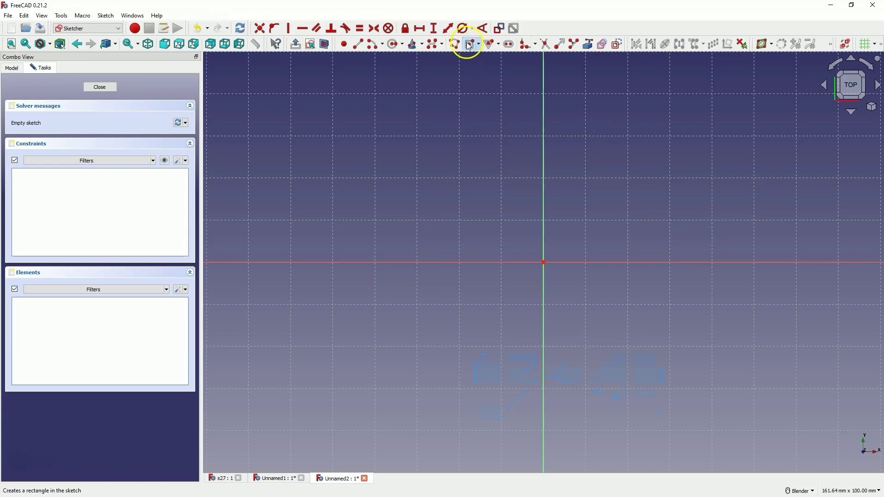
{"action": "left_click", "coordinate": [545, 263]}
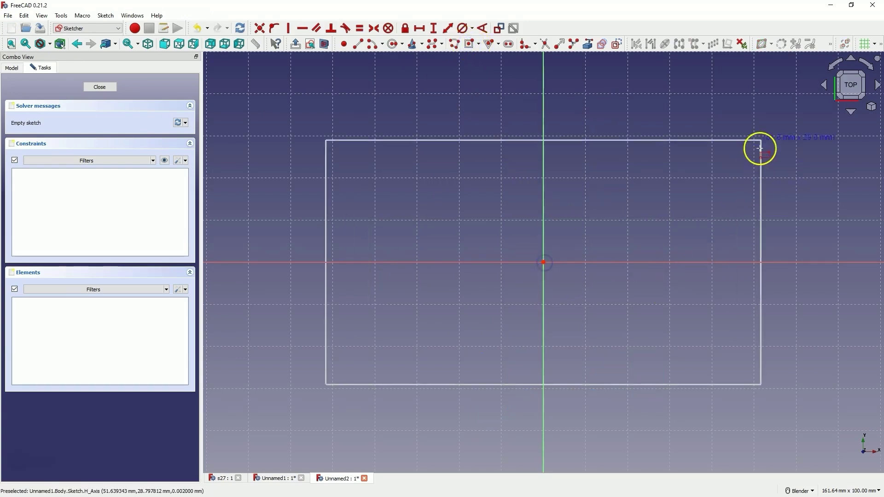
{"action": "left_click", "coordinate": [760, 119]}
{"action": "left_click", "coordinate": [100, 86]}
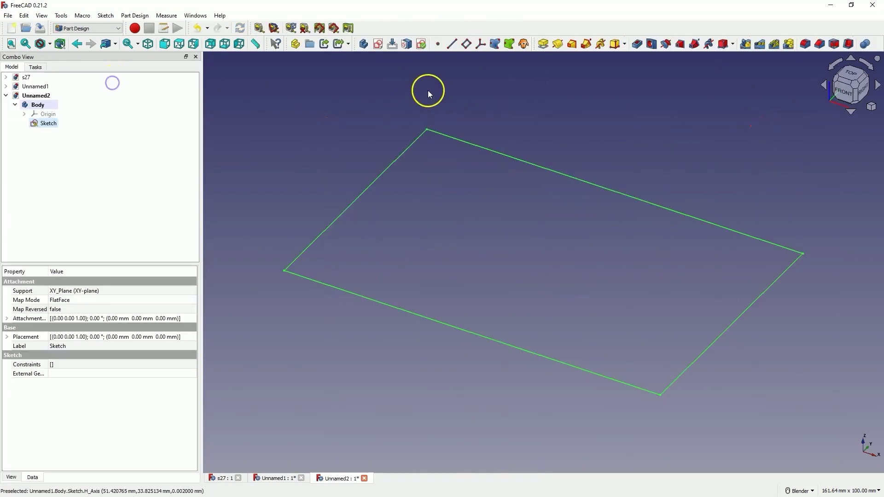
Step: Pad the rectangle 10 mm into a plate and select its top face
{"action": "left_click", "coordinate": [542, 44]}
{"action": "left_click", "coordinate": [94, 87]}
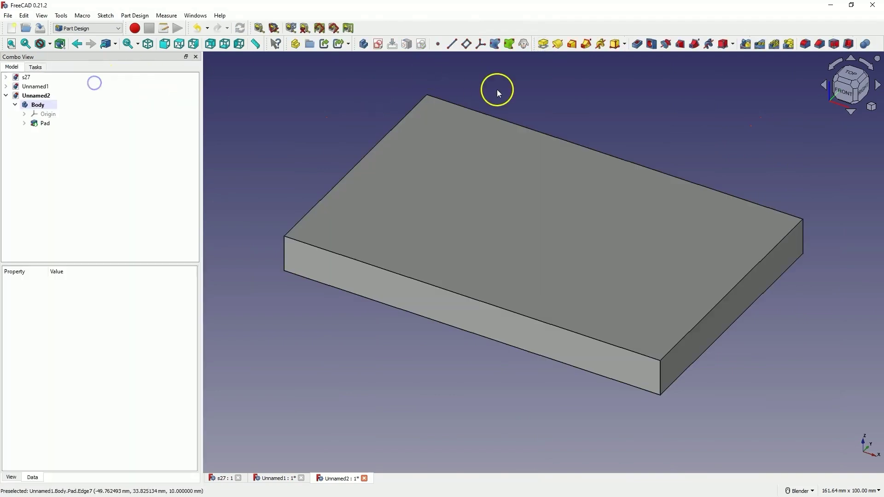
{"action": "left_click", "coordinate": [389, 203]}
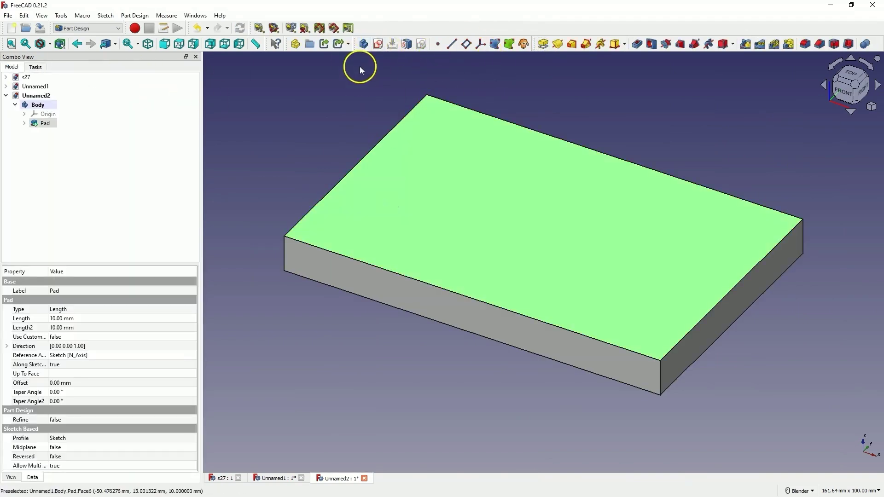
Step: Sketch a small circle near the top-left corner of the plate's top face
{"action": "left_click", "coordinate": [377, 44]}
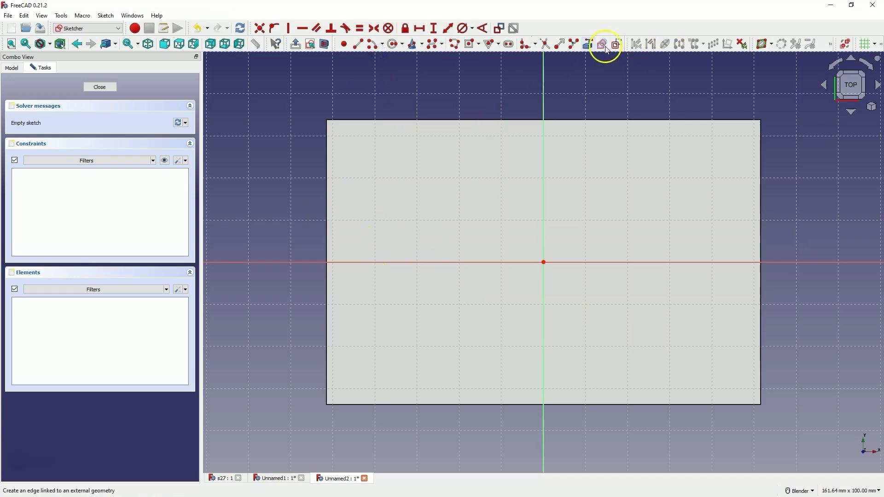
{"action": "left_click", "coordinate": [395, 44]}
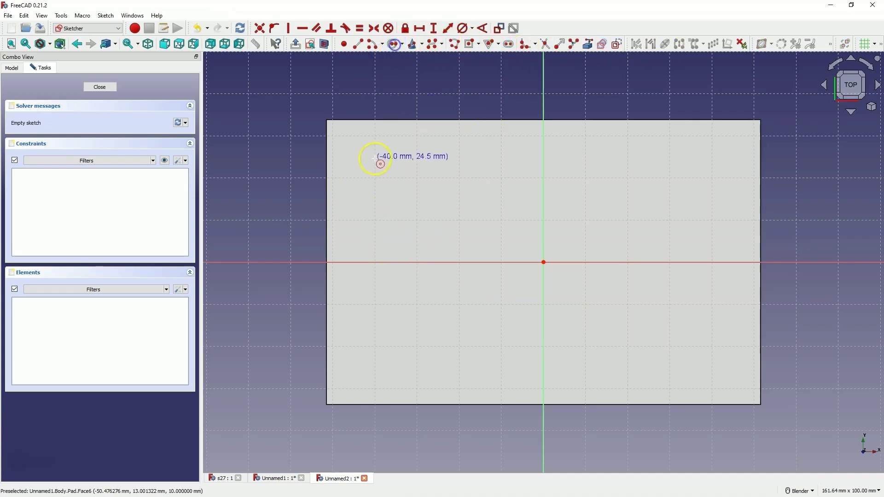
{"action": "left_click", "coordinate": [364, 157]}
{"action": "left_click", "coordinate": [380, 168]}
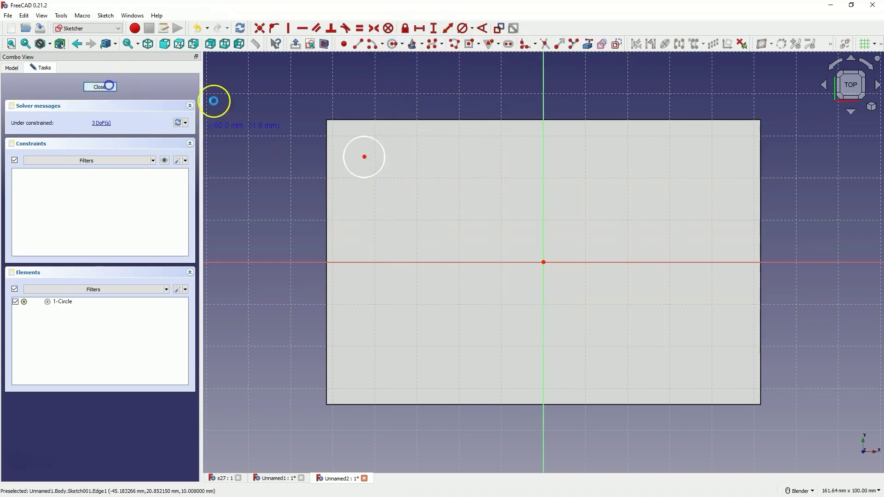
{"action": "left_click", "coordinate": [109, 87]}
Step: Pocket the circle Through all to make the hole
{"action": "left_click", "coordinate": [636, 43]}
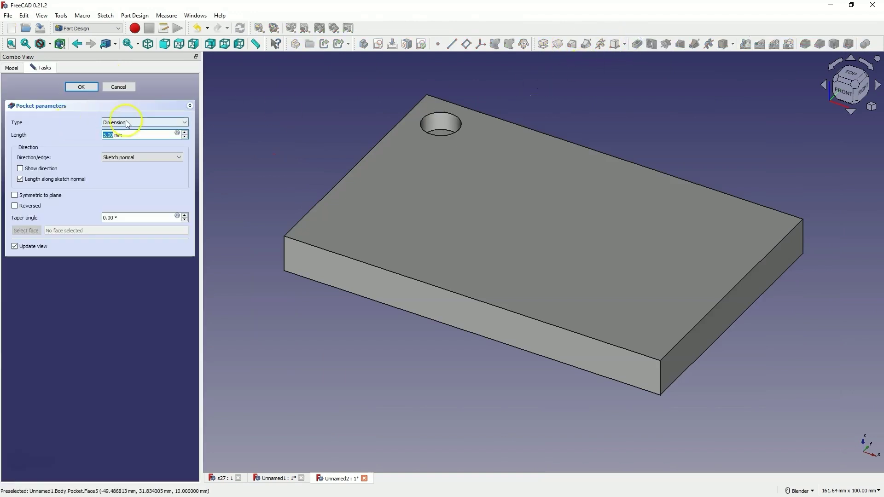
{"action": "left_click", "coordinate": [128, 123]}
{"action": "left_click", "coordinate": [127, 137]}
{"action": "left_click", "coordinate": [90, 87]}
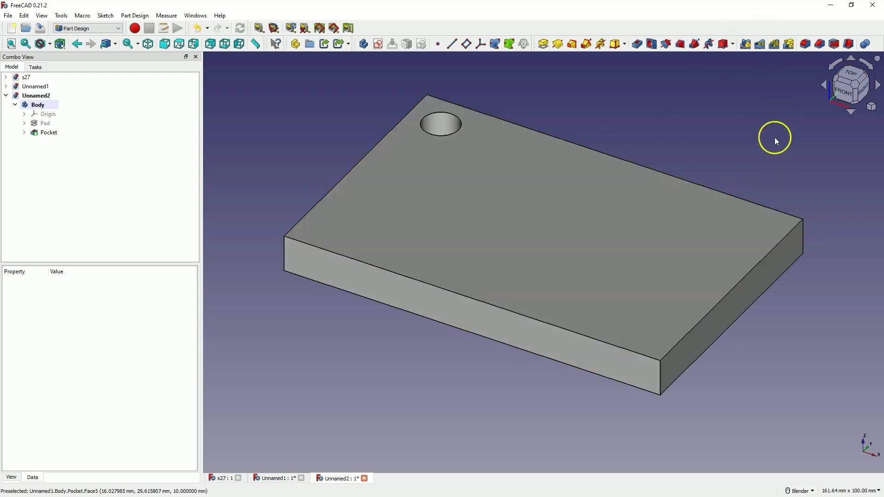
{"action": "left_click", "coordinate": [46, 136]}
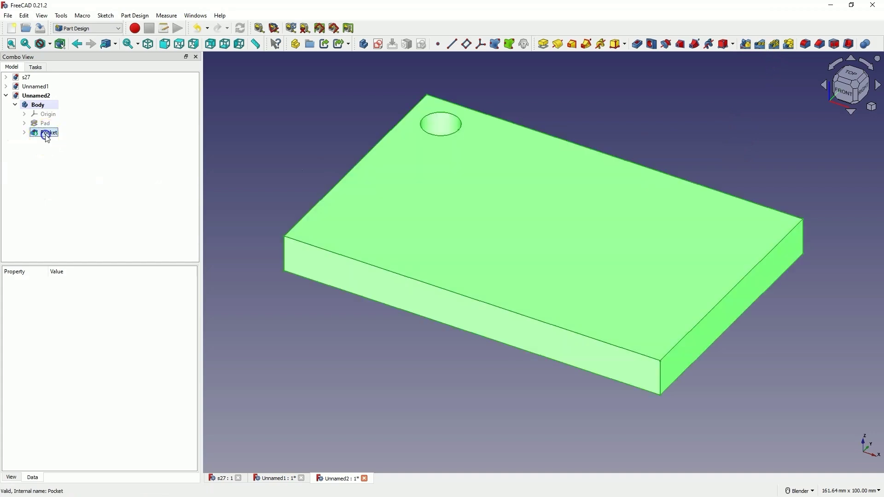
{"action": "left_click", "coordinate": [746, 44]}
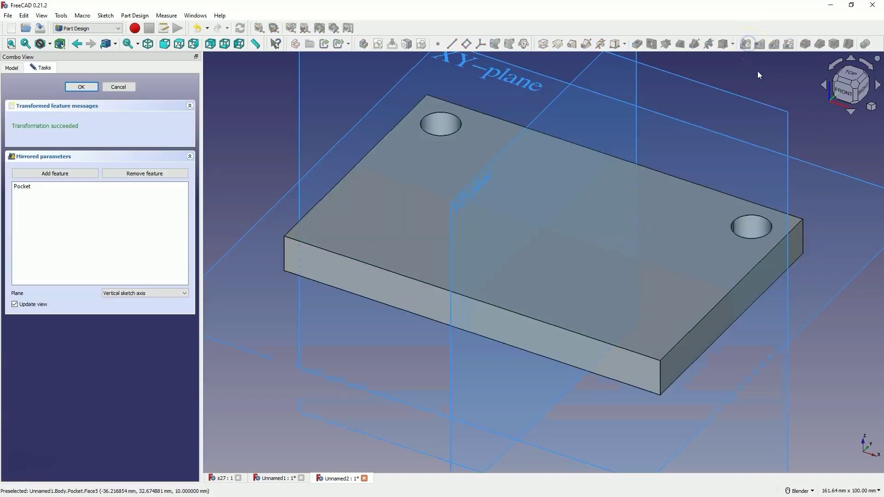
{"action": "scroll", "coordinate": [734, 193], "scroll_direction": "down", "scroll_amount": 3}
{"action": "left_click", "coordinate": [148, 293]}
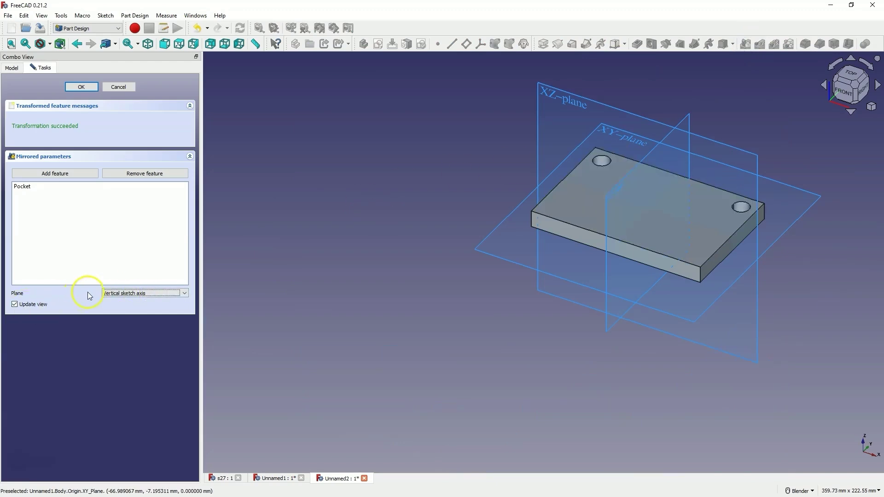
{"action": "scroll", "coordinate": [564, 186], "scroll_direction": "up", "scroll_amount": 2}
{"action": "scroll", "coordinate": [558, 186], "scroll_direction": "down", "scroll_amount": 2}
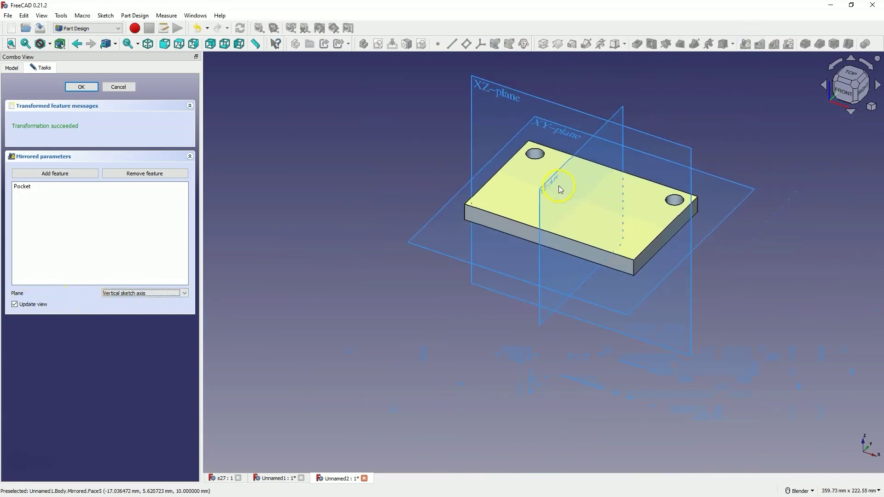
{"action": "left_click", "coordinate": [110, 294]}
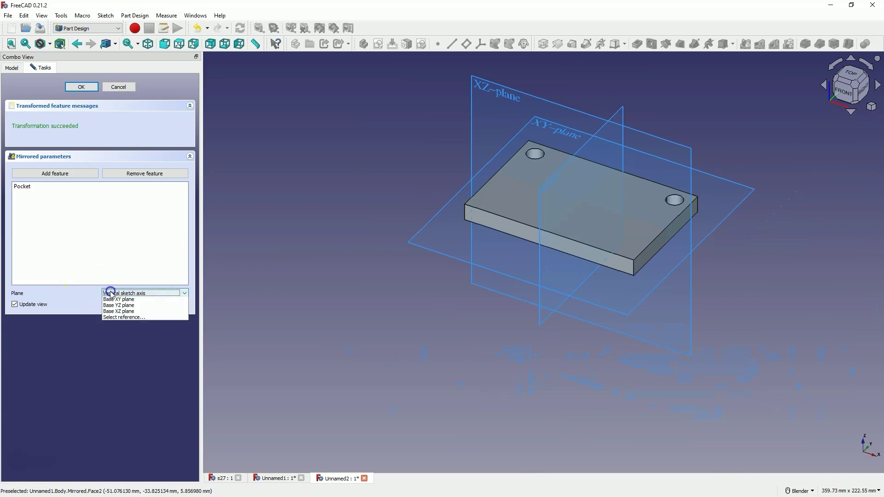
{"action": "left_click", "coordinate": [139, 318]}
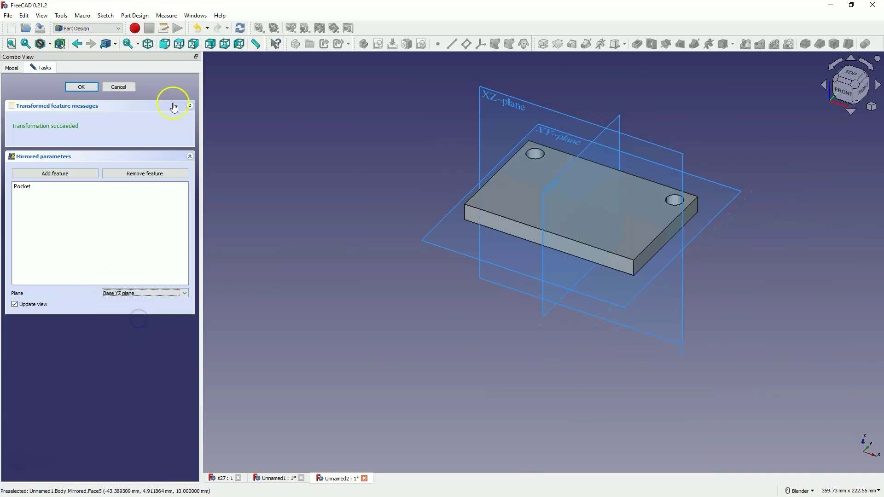
{"action": "left_click", "coordinate": [84, 87]}
{"action": "left_click", "coordinate": [46, 141]}
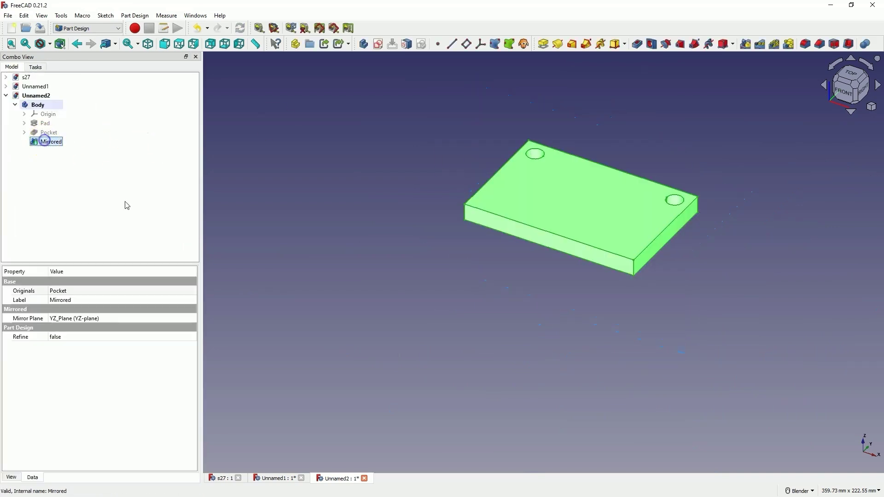
{"action": "left_click", "coordinate": [746, 45]}
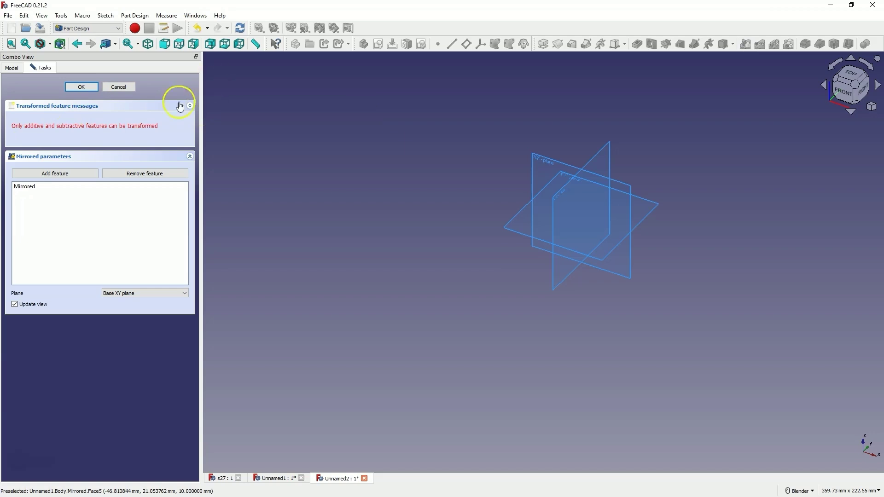
{"action": "left_click", "coordinate": [118, 87]}
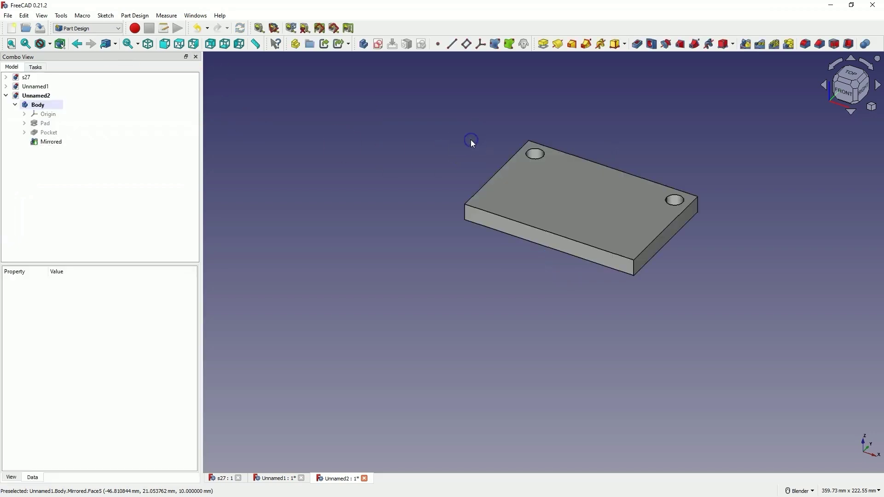
{"action": "key", "text": "ctrl+z"}
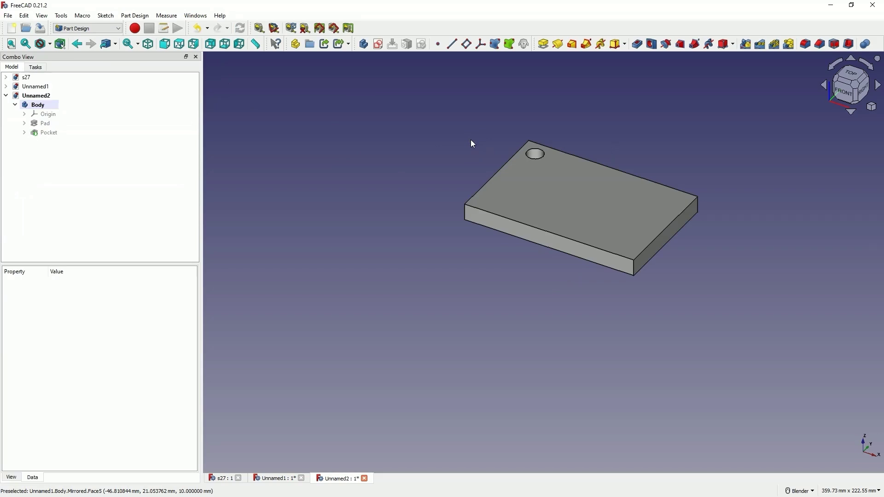
Step: Start a MultiTransform of the hole Pocket with a first mirror across the Base YZ plane
{"action": "left_click", "coordinate": [49, 133]}
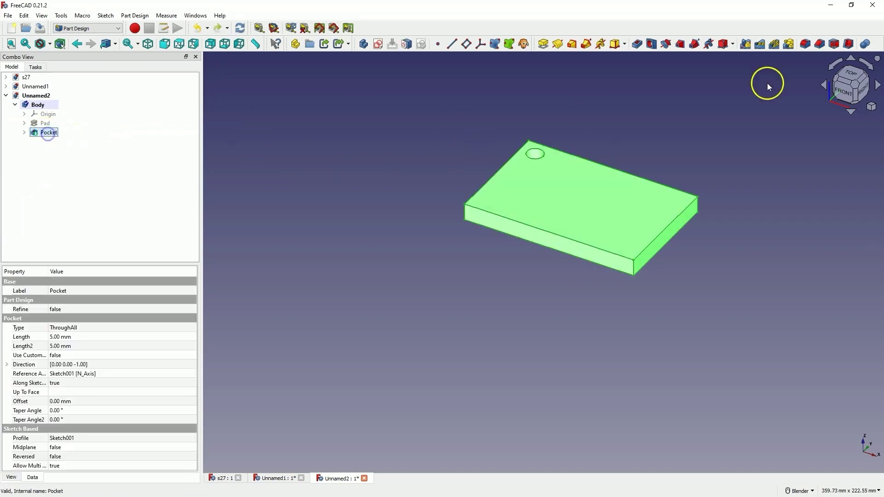
{"action": "left_click", "coordinate": [797, 47]}
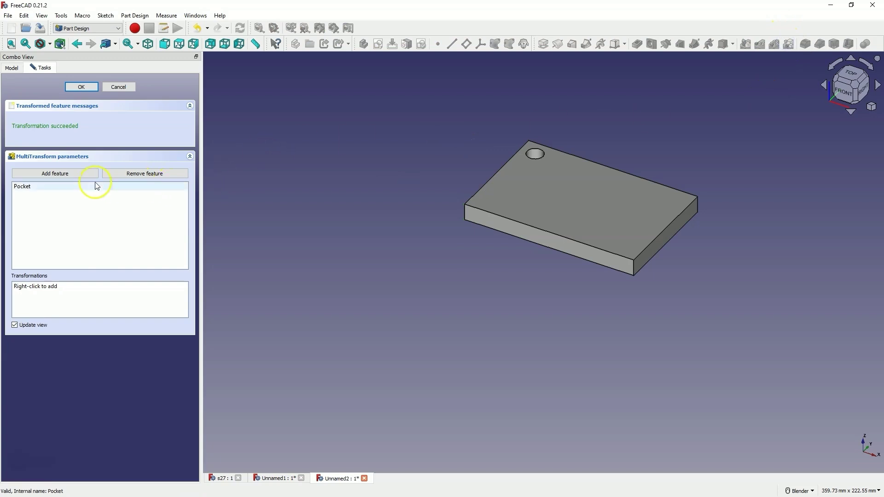
{"action": "right_click", "coordinate": [75, 303]}
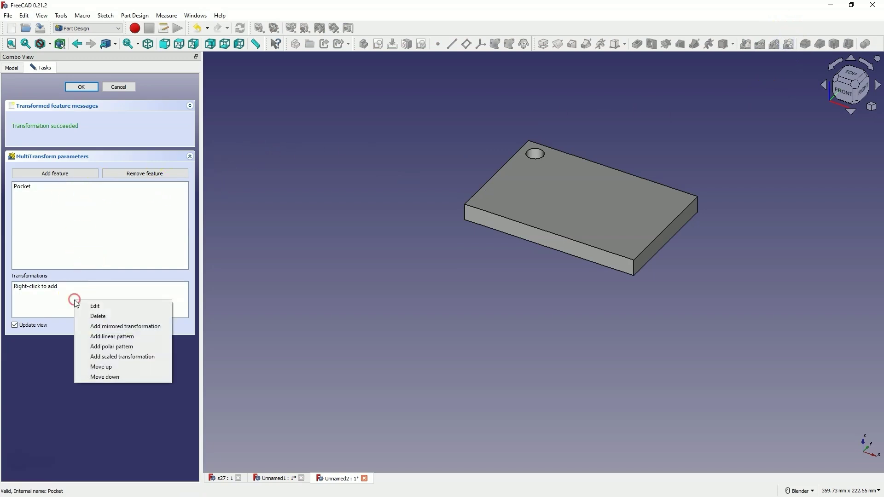
{"action": "left_click", "coordinate": [131, 328]}
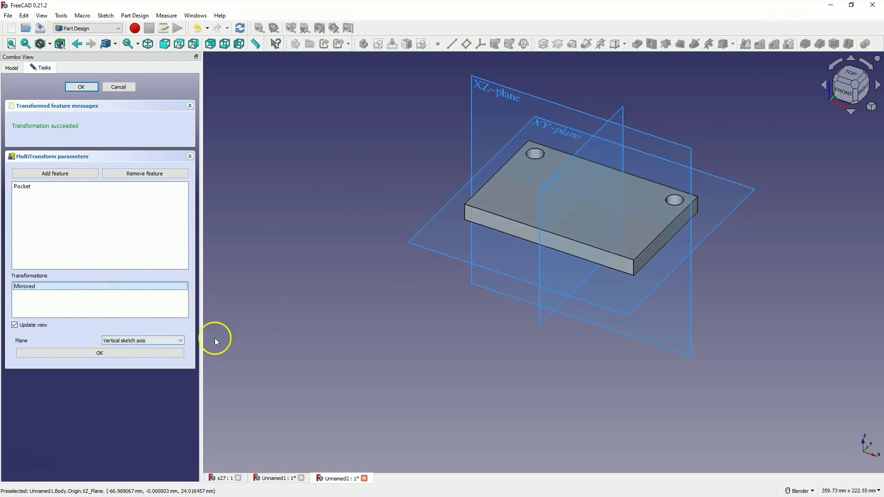
{"action": "middle_click_drag", "start_coordinate": [560, 187], "coordinate": [523, 182]}
{"action": "scroll", "coordinate": [520, 200], "scroll_direction": "up", "scroll_amount": 3}
{"action": "left_click", "coordinate": [152, 341]}
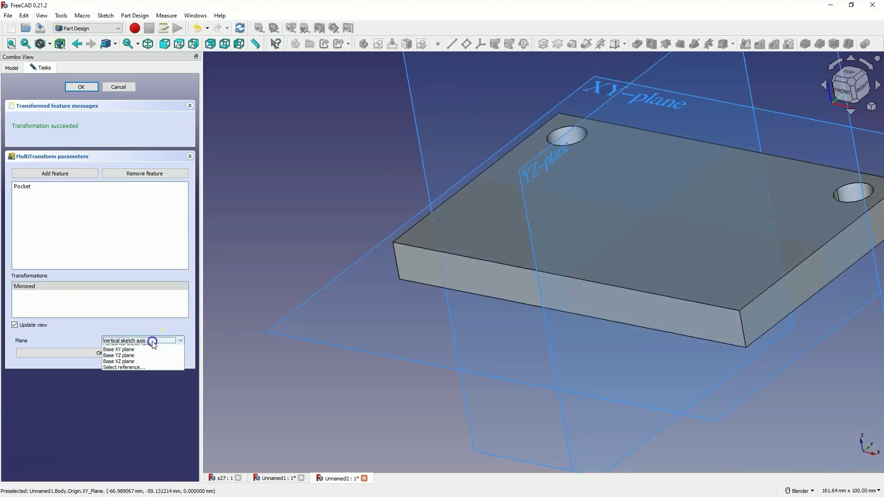
{"action": "left_click", "coordinate": [143, 328]}
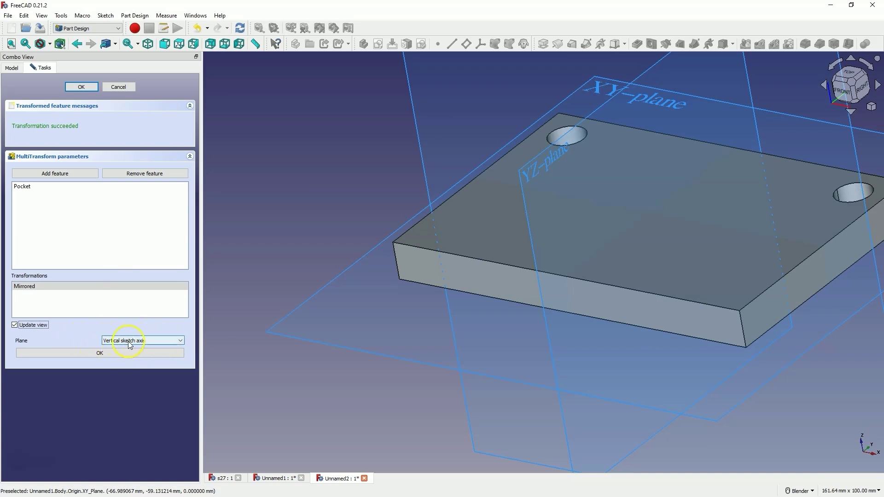
{"action": "left_click", "coordinate": [151, 342]}
{"action": "left_click", "coordinate": [148, 340]}
{"action": "left_click", "coordinate": [148, 340]}
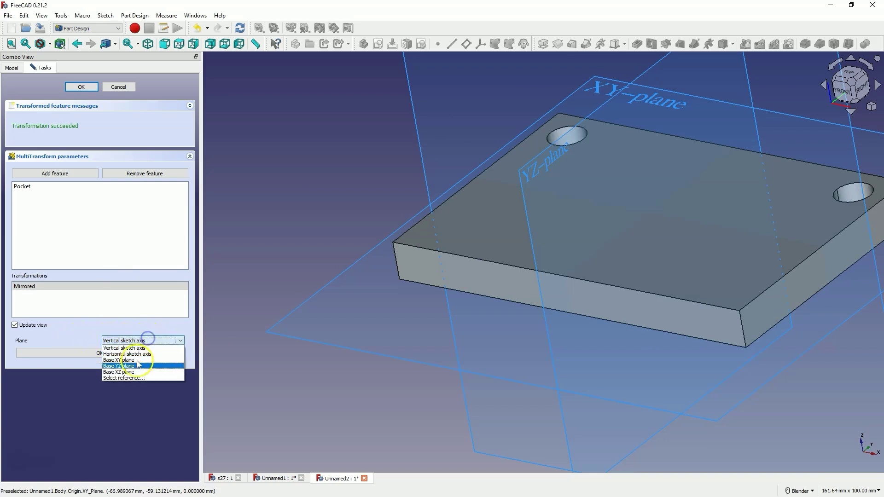
{"action": "left_click", "coordinate": [132, 366]}
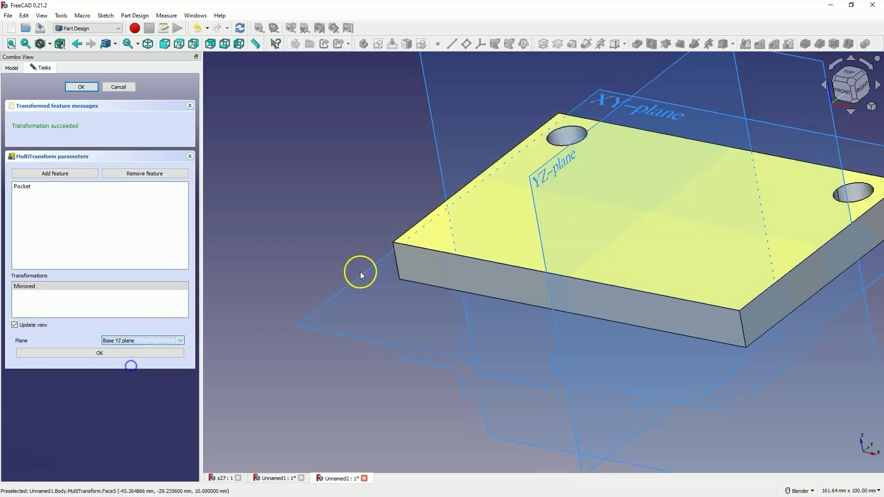
{"action": "scroll", "coordinate": [360, 272], "scroll_direction": "down", "scroll_amount": 3}
Step: Add a second mirror across the Base XZ plane and confirm the MultiTransform
{"action": "right_click", "coordinate": [74, 299]}
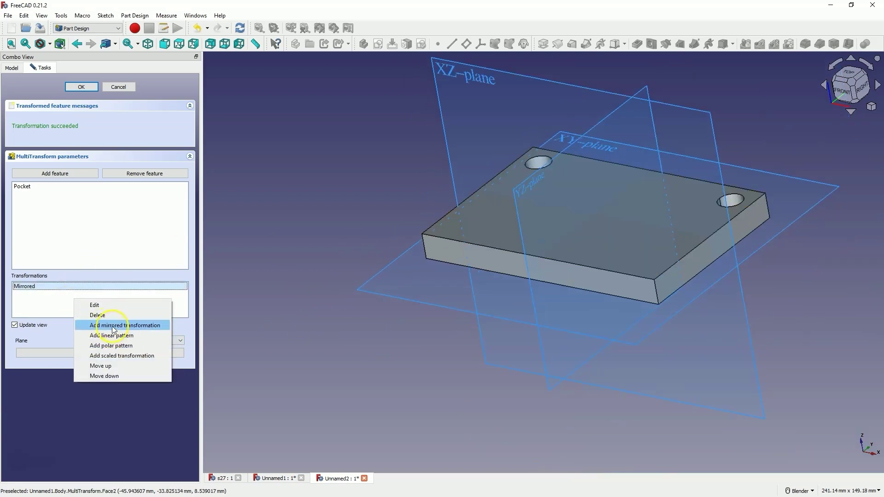
{"action": "left_click", "coordinate": [114, 325]}
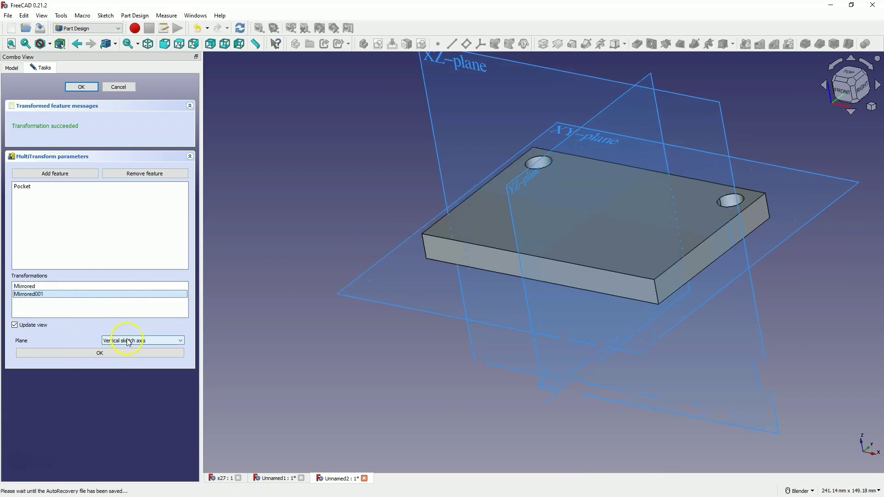
{"action": "left_click", "coordinate": [128, 341]}
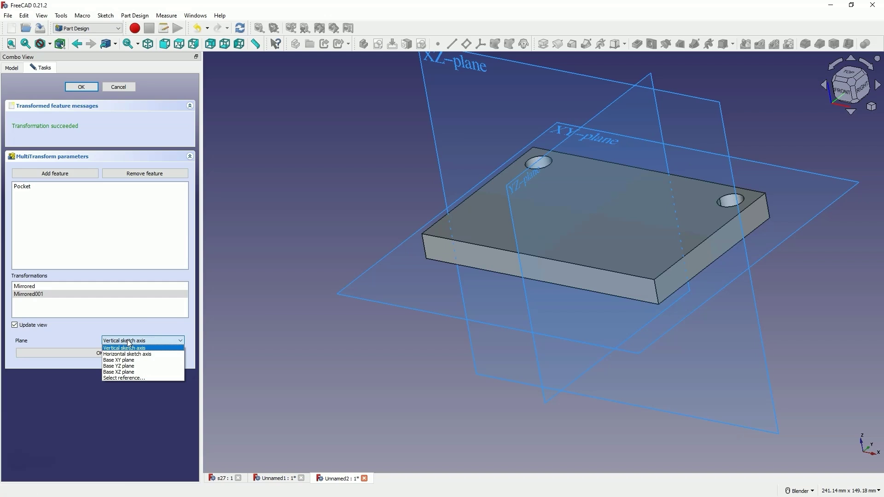
{"action": "left_click", "coordinate": [130, 361]}
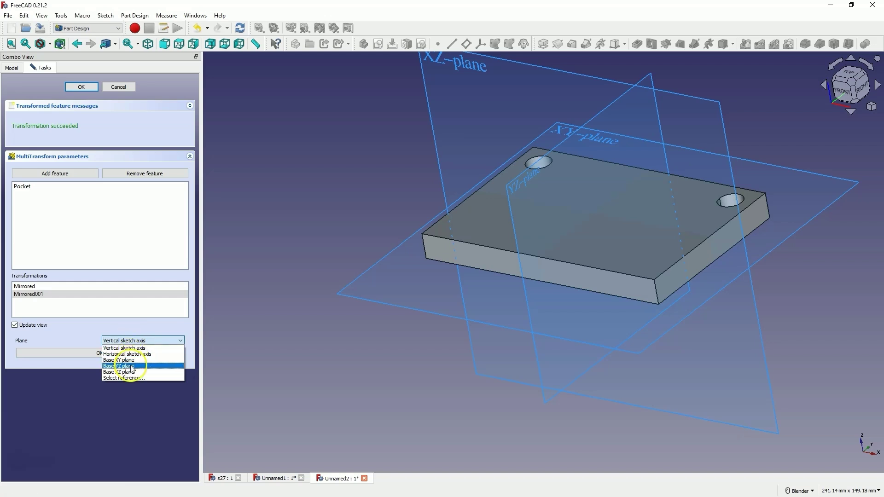
{"action": "left_click", "coordinate": [125, 372]}
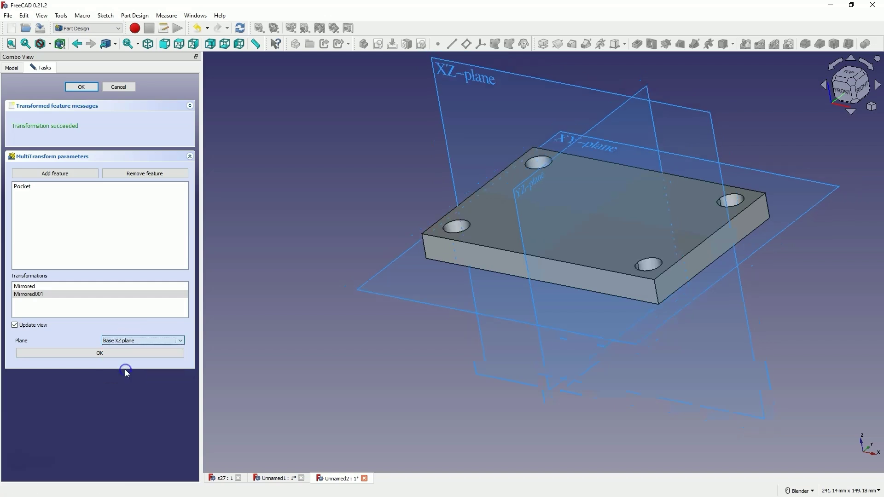
{"action": "left_click", "coordinate": [93, 89]}
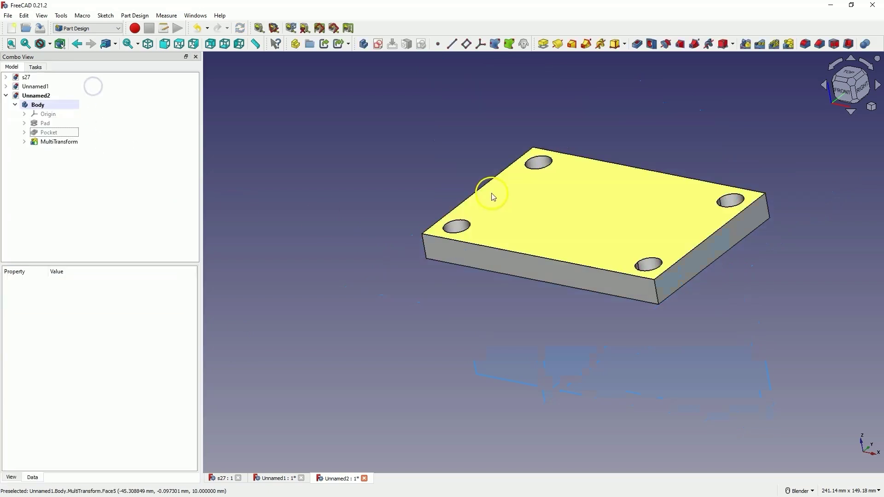
Step: View the four-hole plate from near the top, then return to the Unnamed1 knob document
{"action": "middle_click_drag", "start_coordinate": [493, 191], "coordinate": [655, 272]}
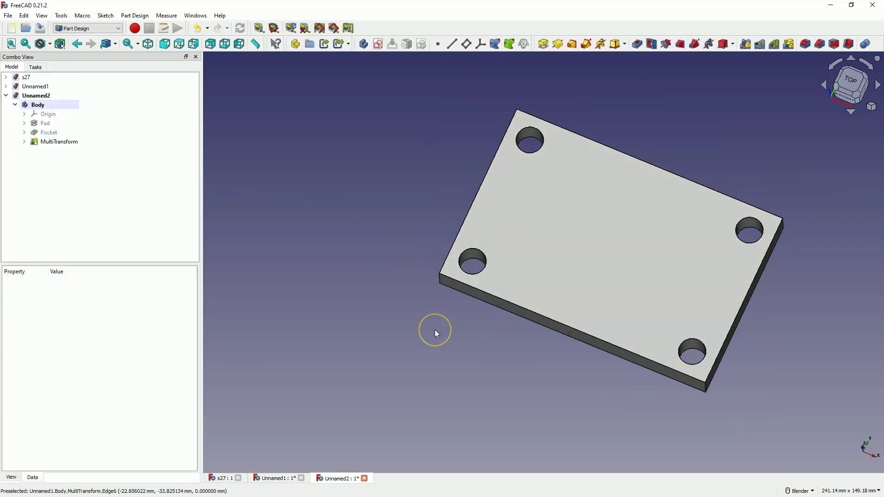
{"action": "left_click", "coordinate": [275, 478]}
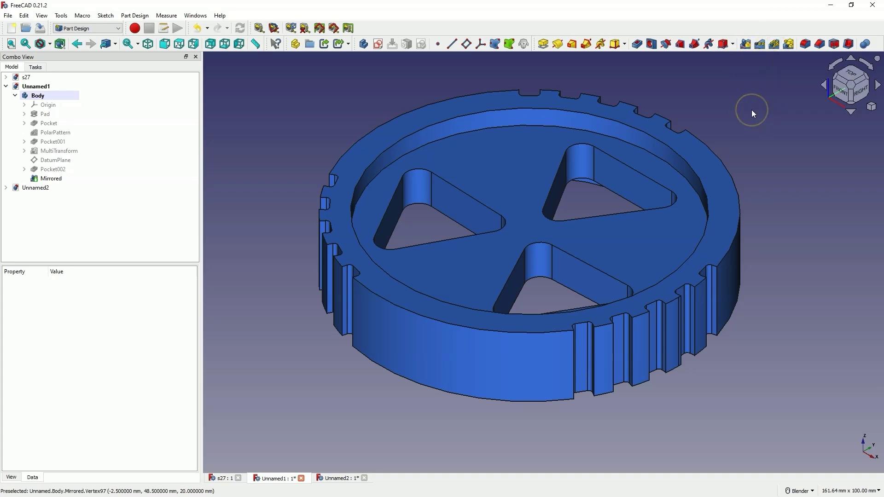
{"action": "left_click", "coordinate": [740, 100]}
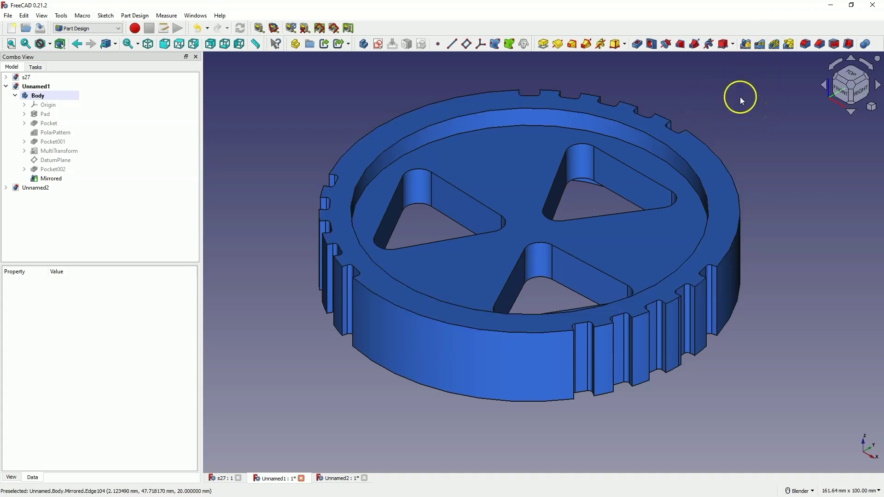